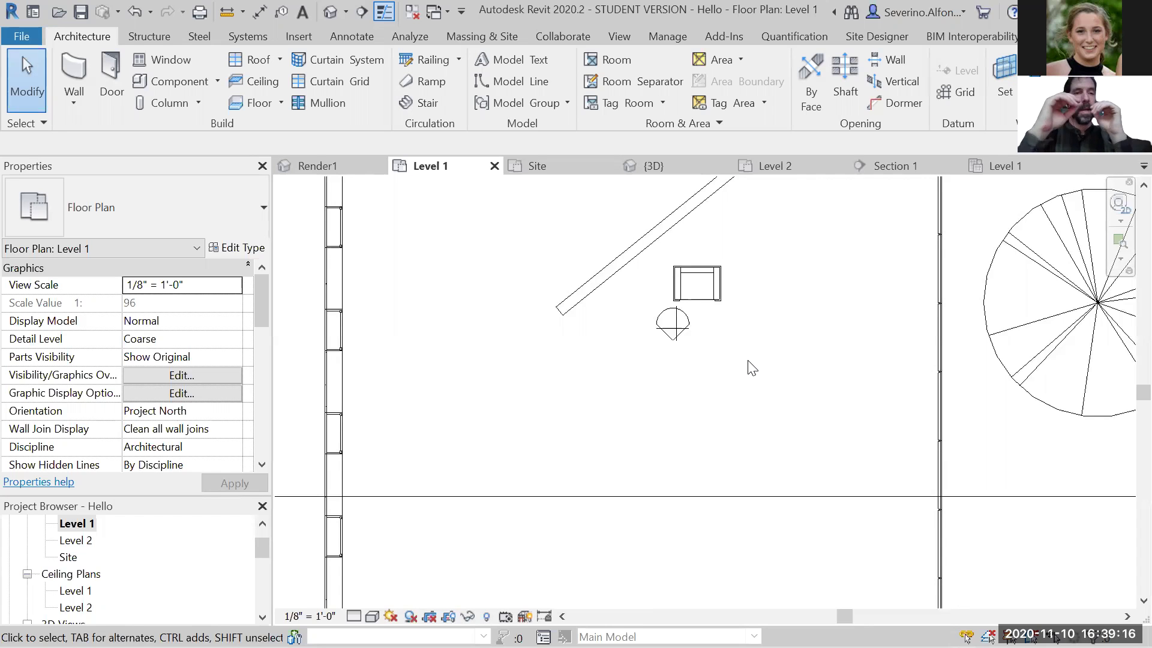
Open the Architecture tab's Component dropdown to reach Model In-Place
click(217, 81)
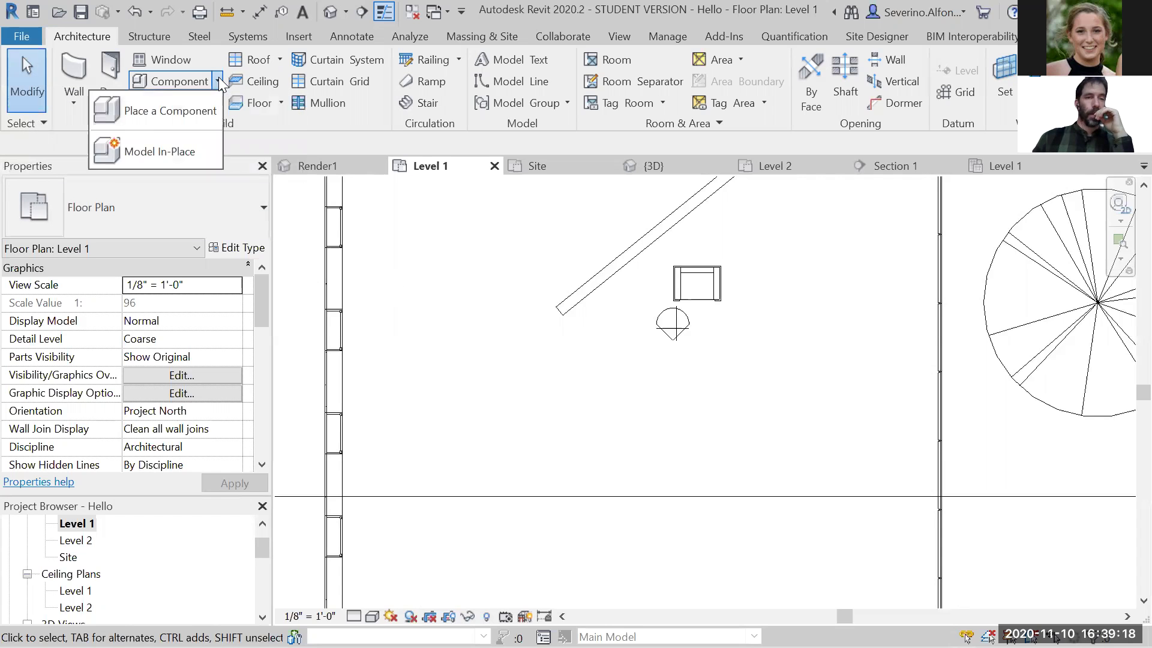
Start Model In-Place and pick Furniture as the family category after trying Floors and Stairs
click(169, 152)
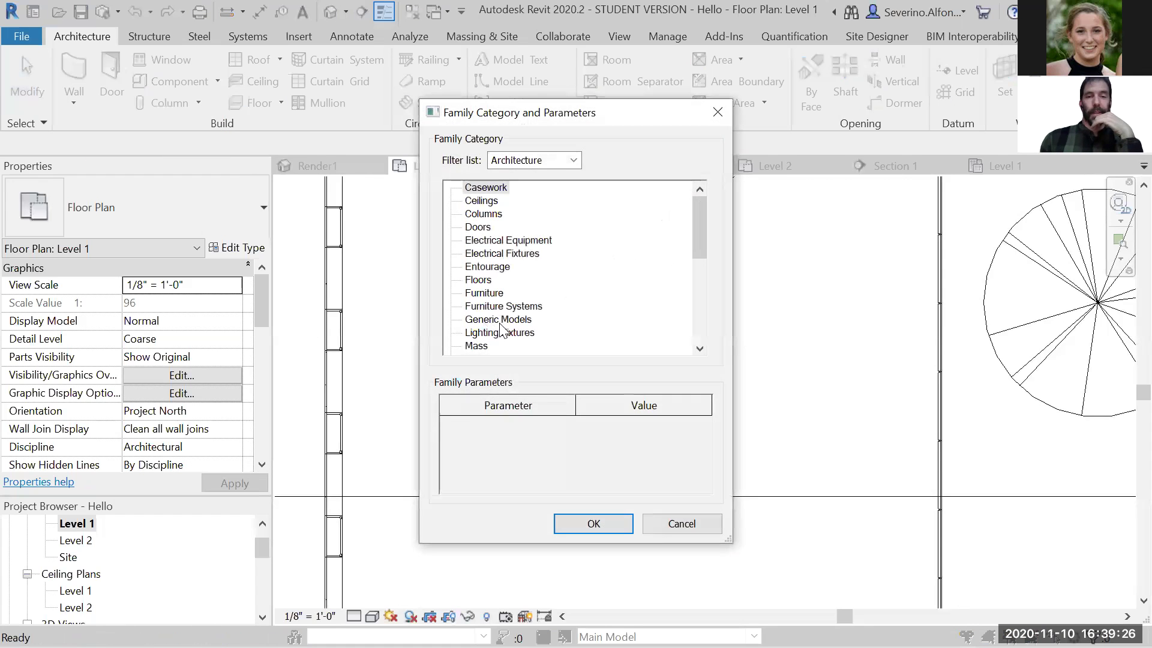
drag(699, 222, 690, 187)
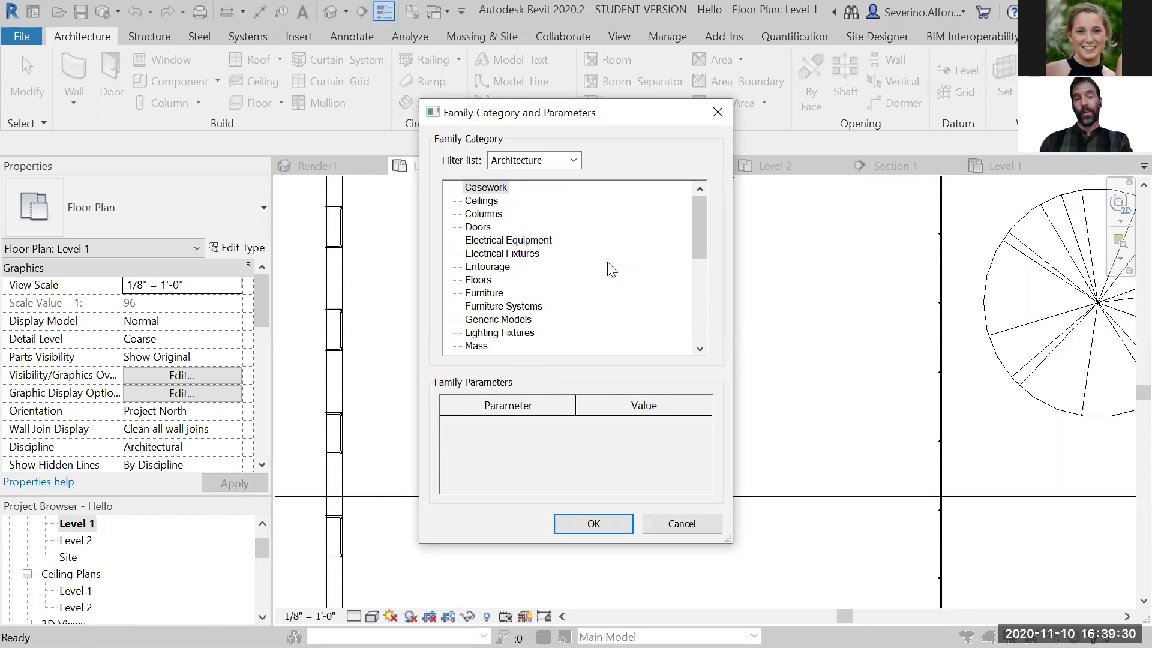
drag(699, 229, 699, 250)
click(490, 243)
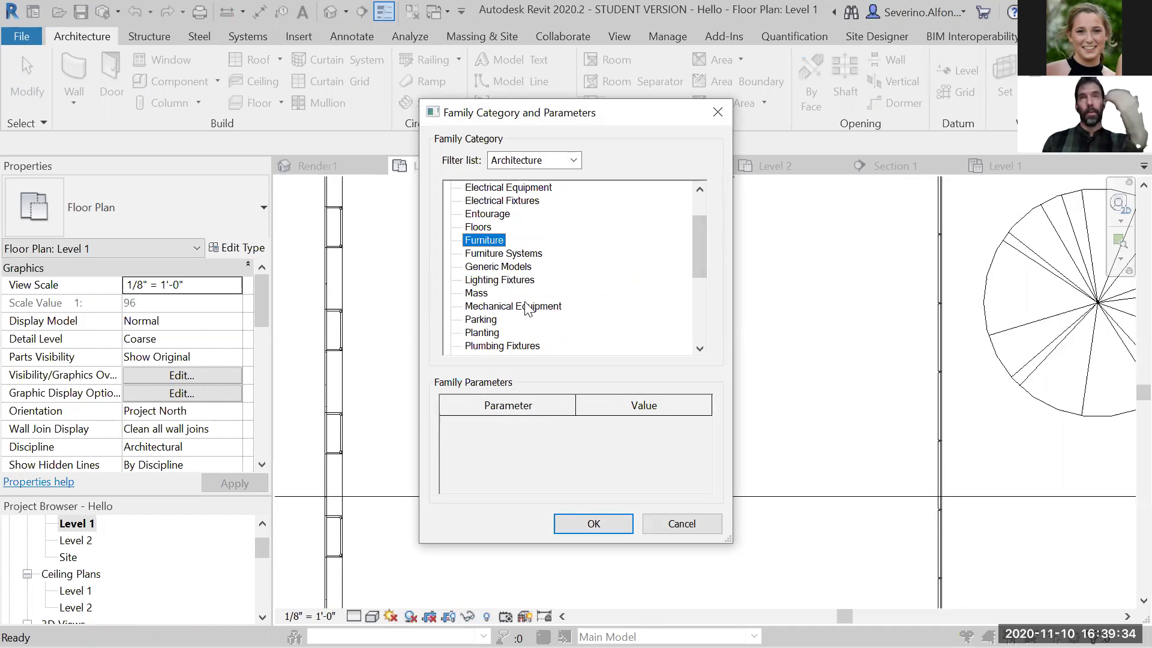
click(477, 228)
drag(705, 249, 604, 334)
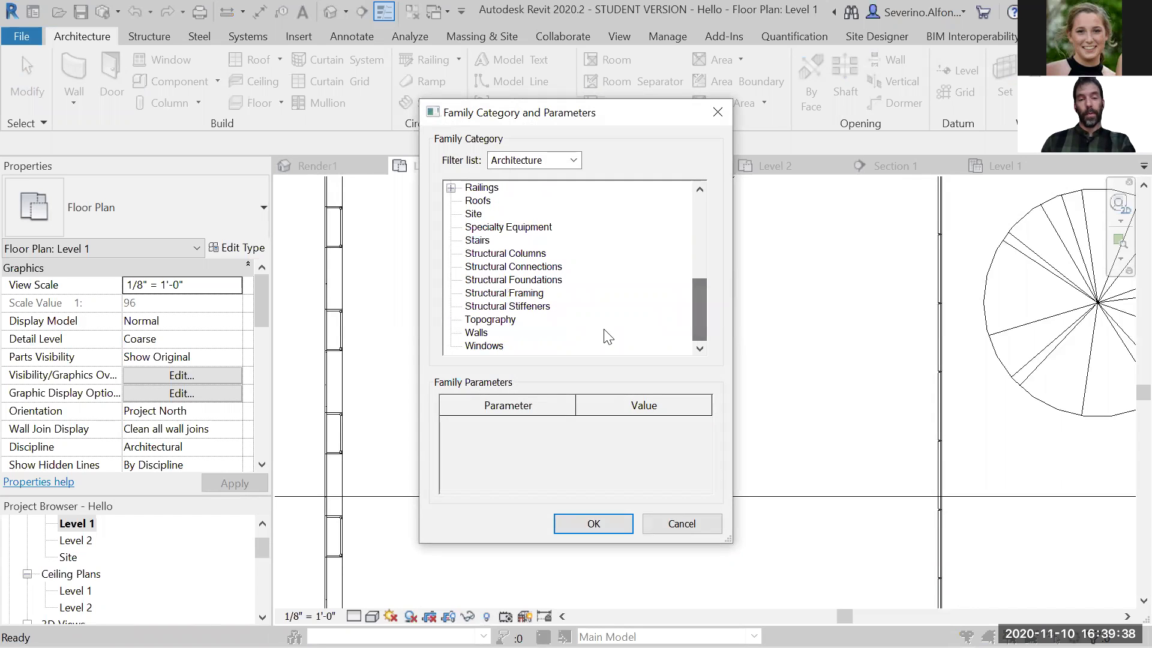
click(483, 241)
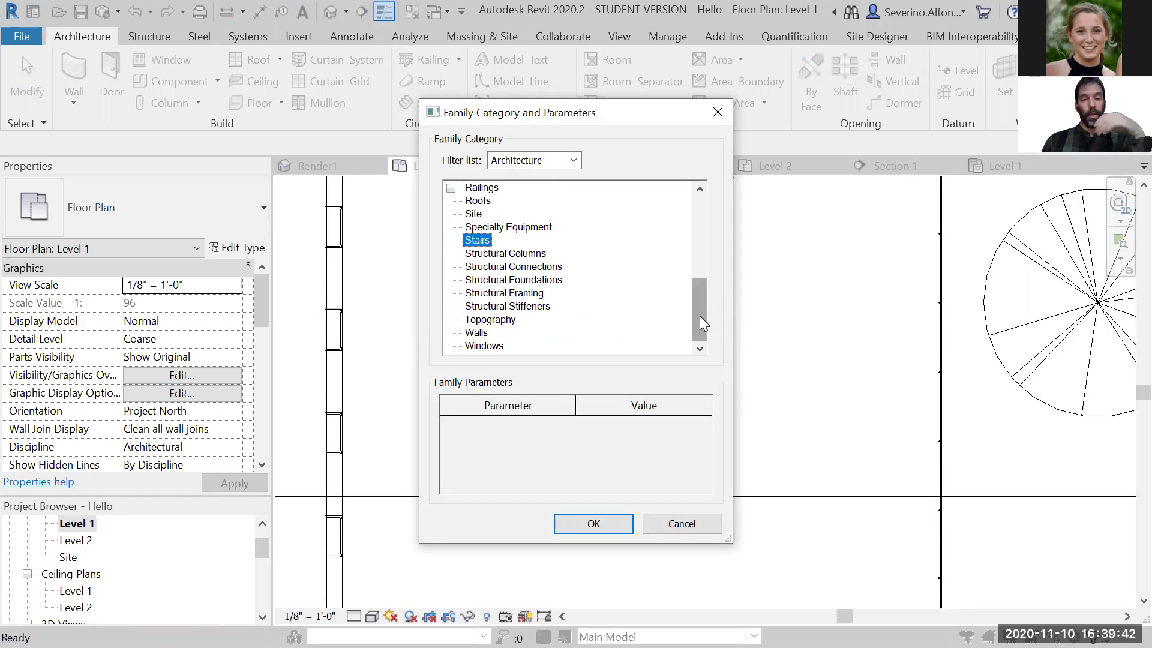
drag(700, 315, 700, 245)
click(490, 267)
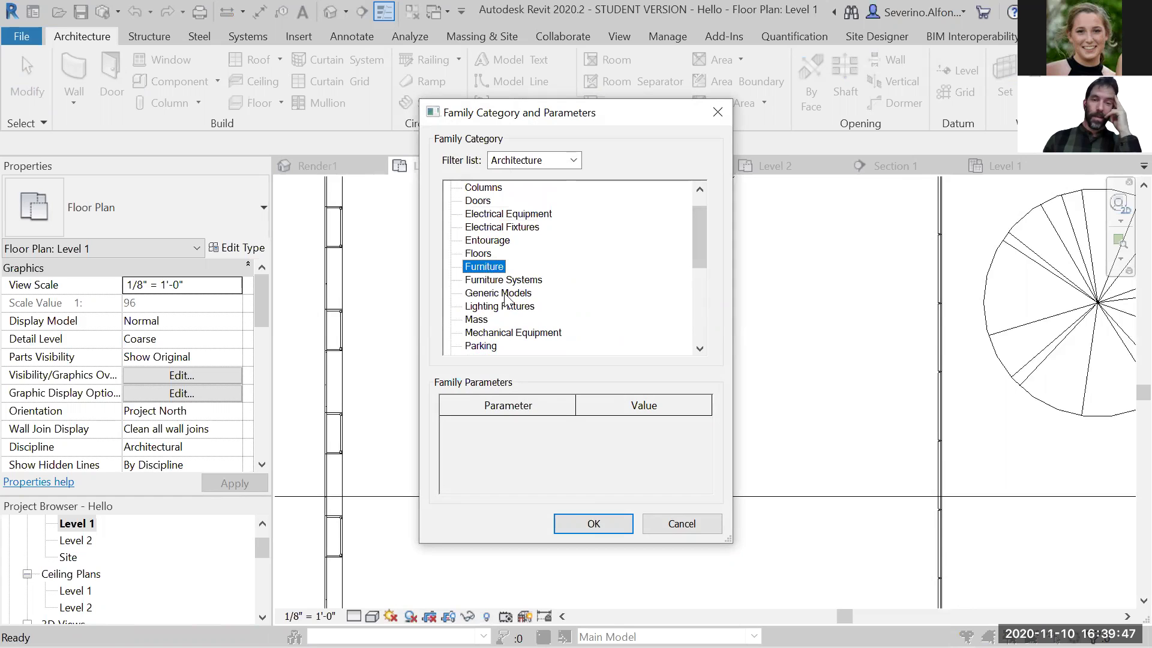
Confirm the Furniture category and name the in-place model 'chair Own'
click(587, 521)
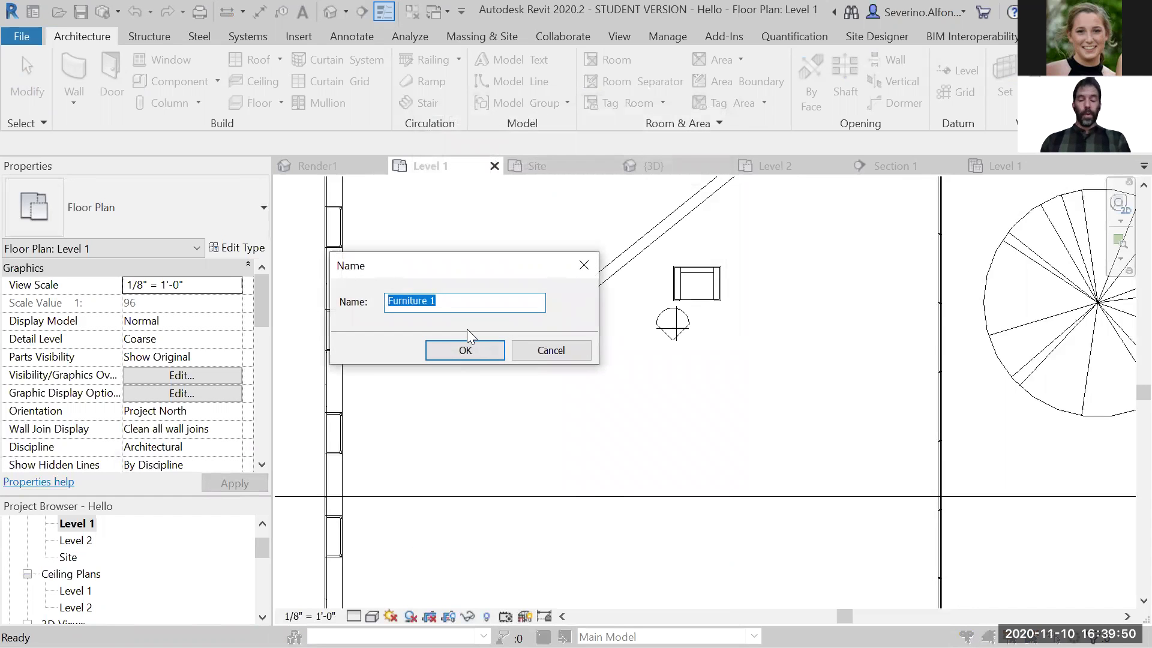
key(End)
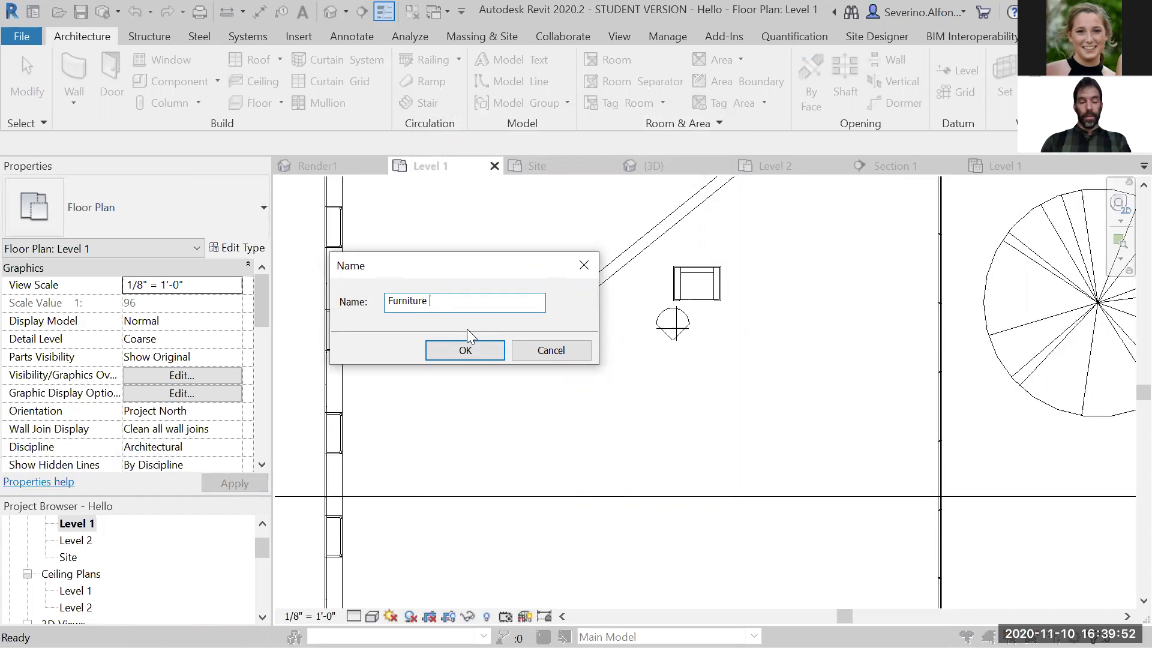
key(BackSpace)
key(BackSpace)
key(BackSpace)
key(BackSpace)
key(BackSpace)
key(BackSpace)
key(BackSpace)
key(BackSpace)
key(BackSpace)
key(BackSpace)
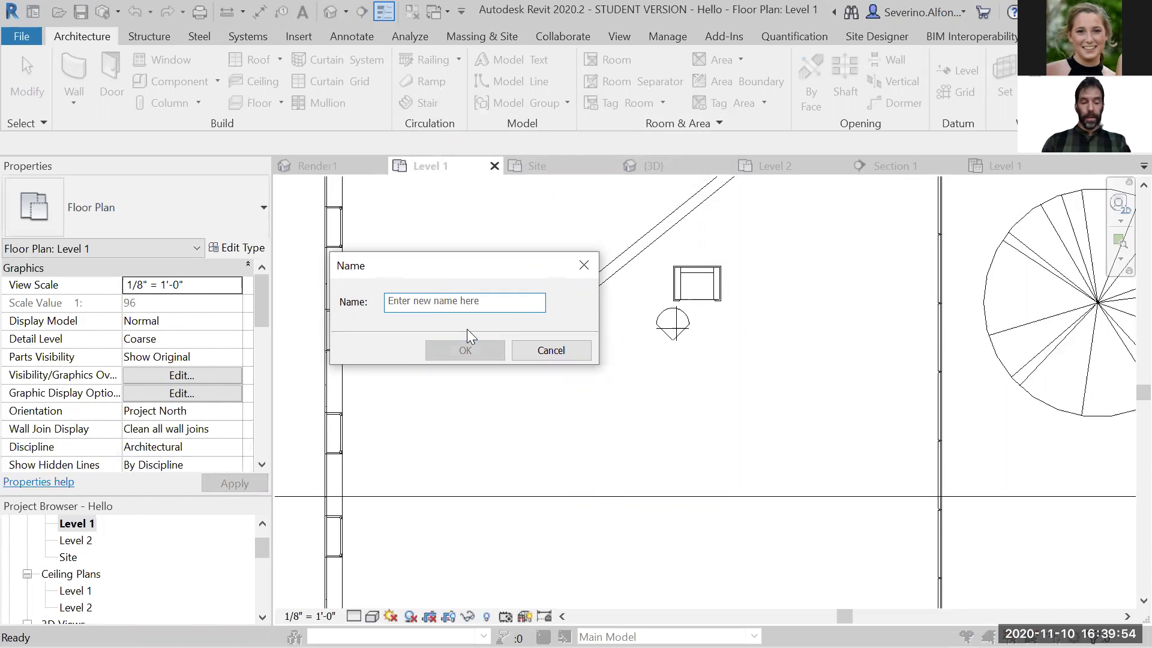
text(chair Own)
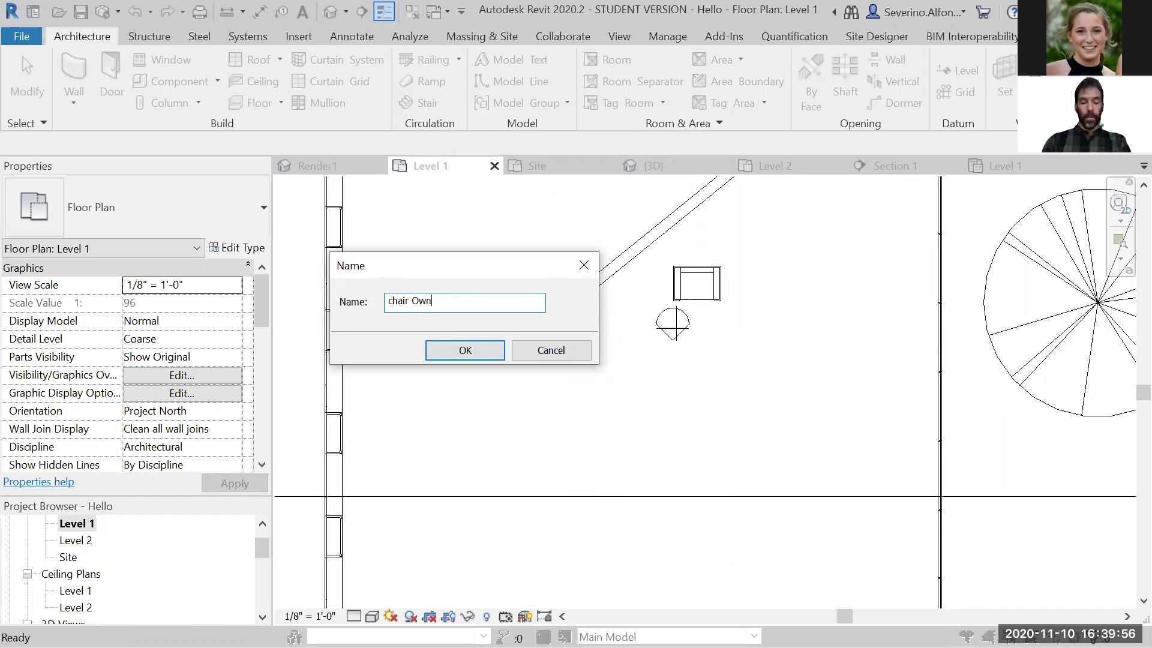
key(Return)
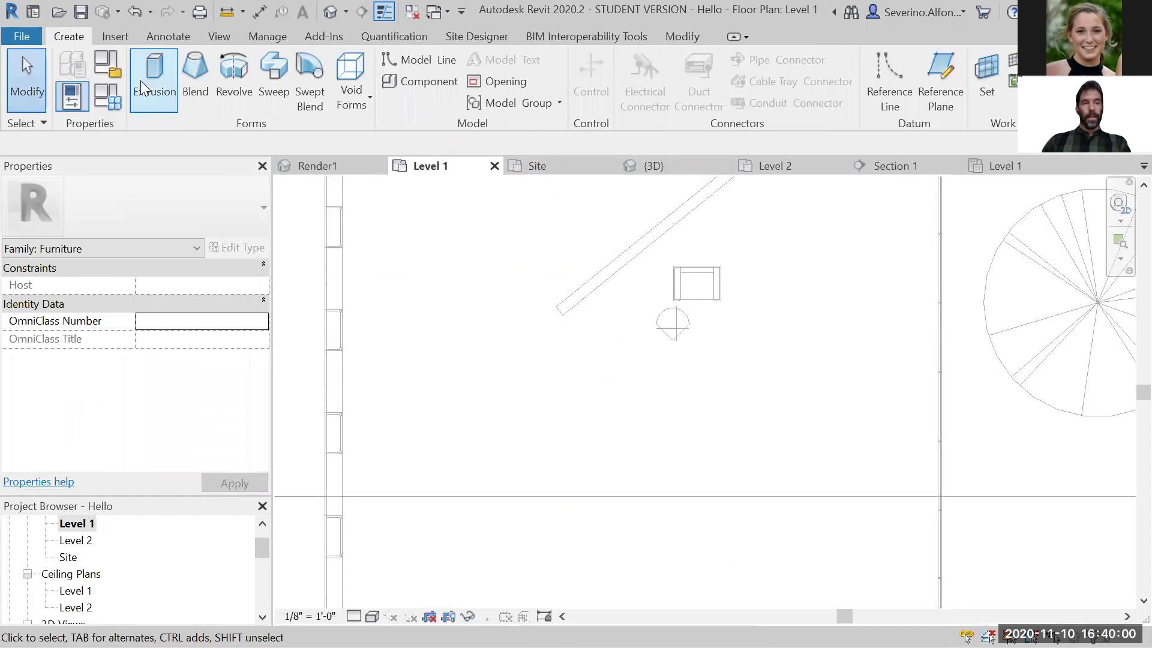
Zoom and pan around the Level 1 plan, then switch to the default {3D} view
scroll(538, 342, down, 2)
middle_drag(538, 342, 585, 423)
scroll(586, 423, down, 4)
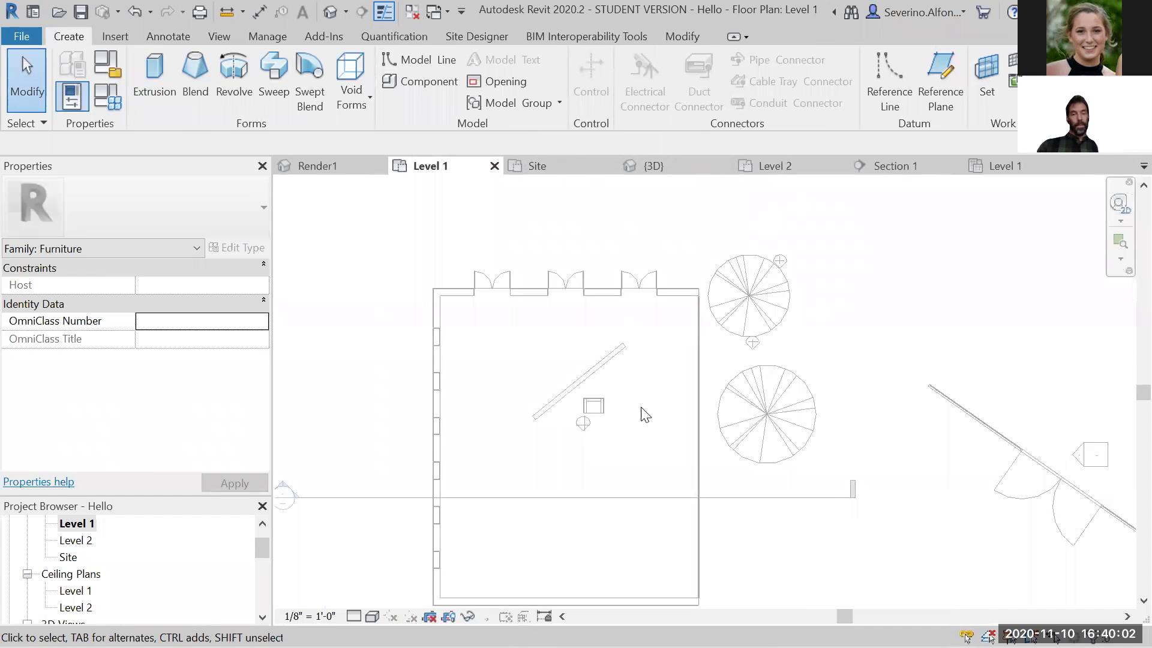
middle_drag(694, 332, 691, 252)
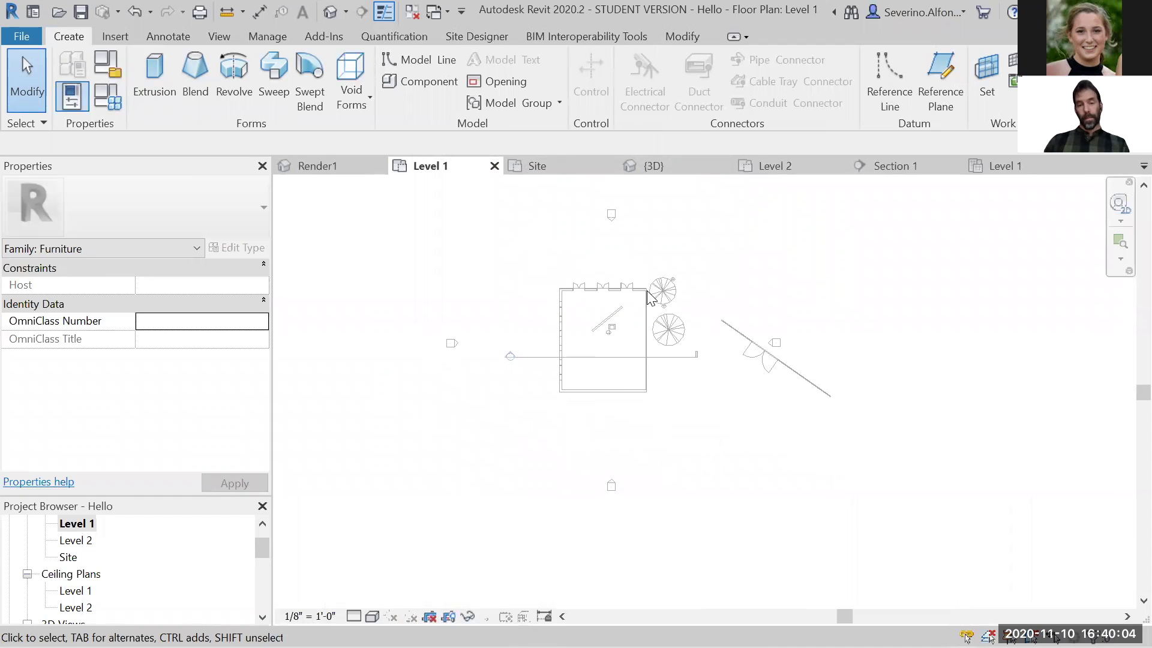
scroll(470, 356, up, 2)
scroll(470, 356, up, 1)
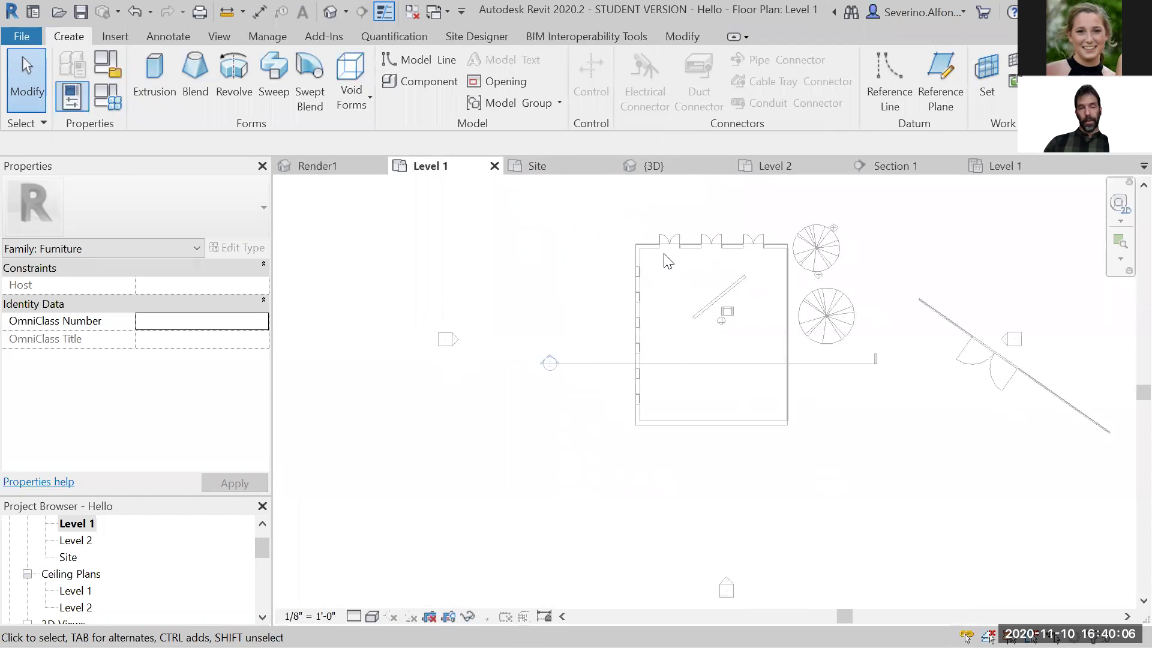
middle_drag(597, 504, 770, 429)
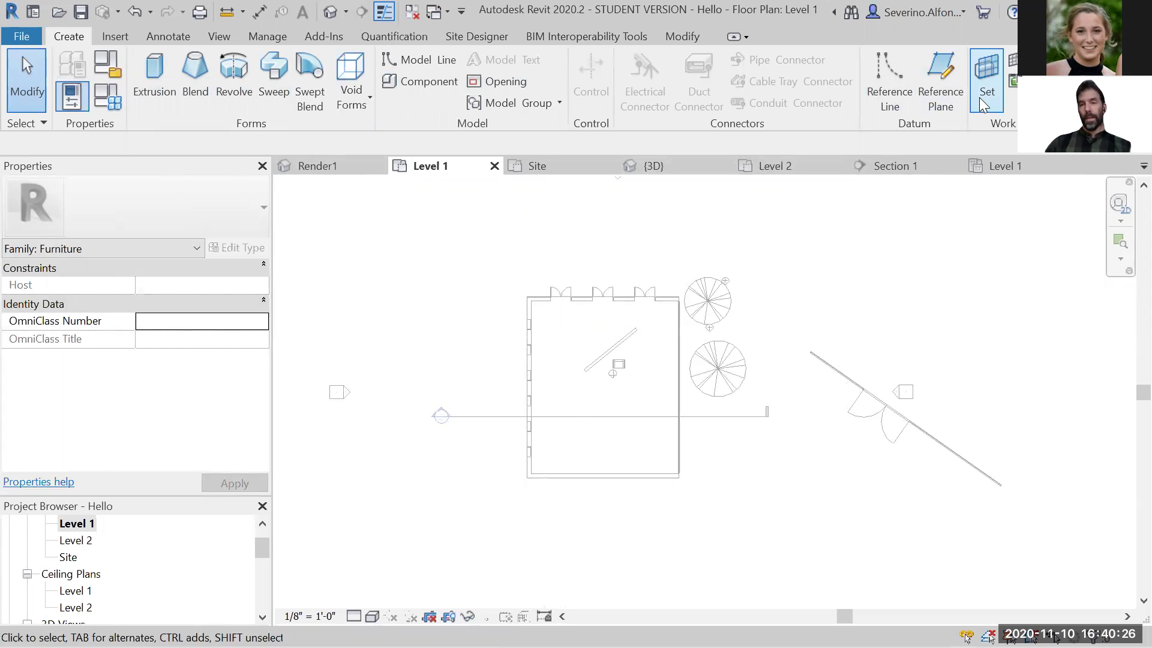
middle_drag(963, 243, 918, 257)
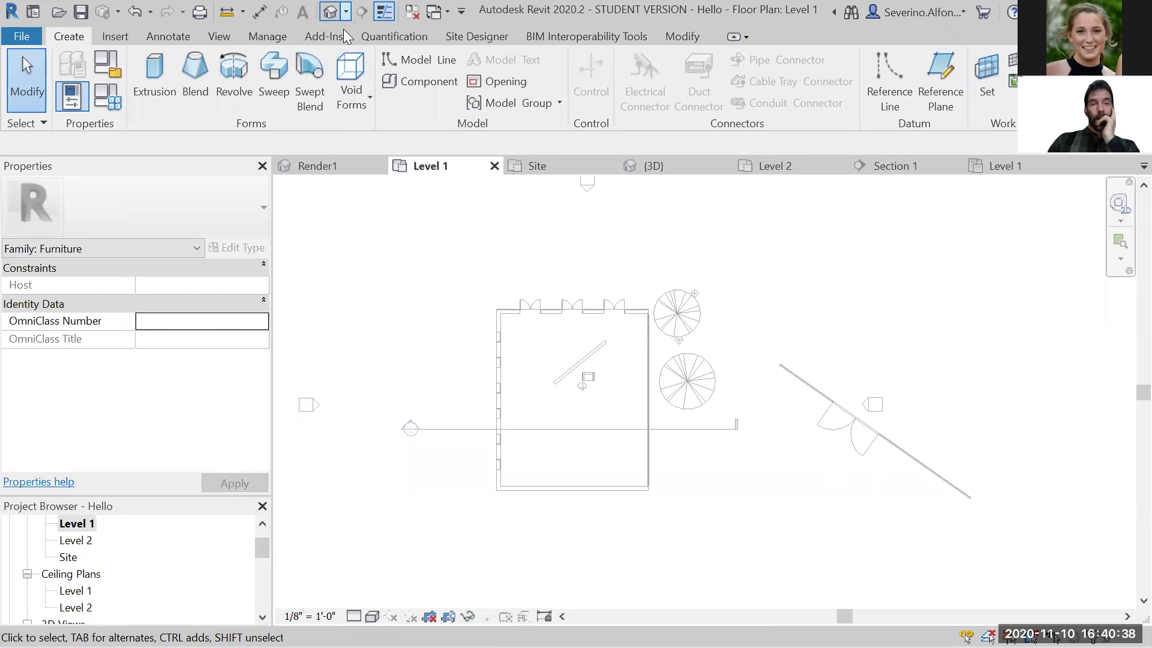
click(331, 12)
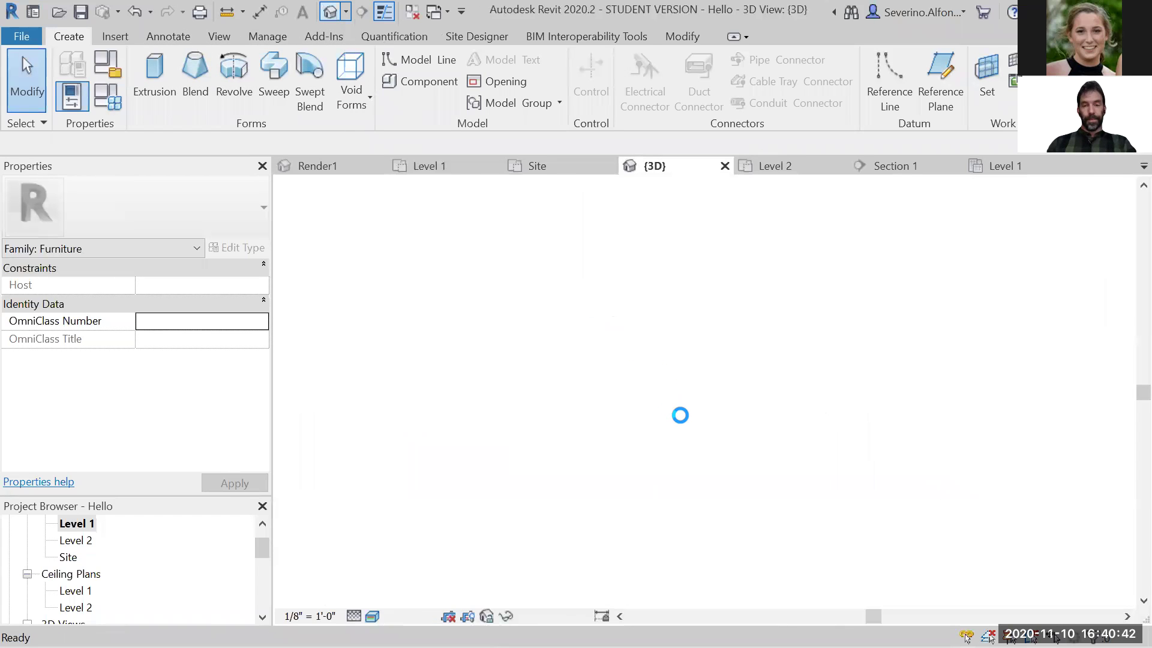
Set the 3D view to Hidden Line, orbit and zoom, and glance at the Void Forms list
click(373, 617)
click(421, 526)
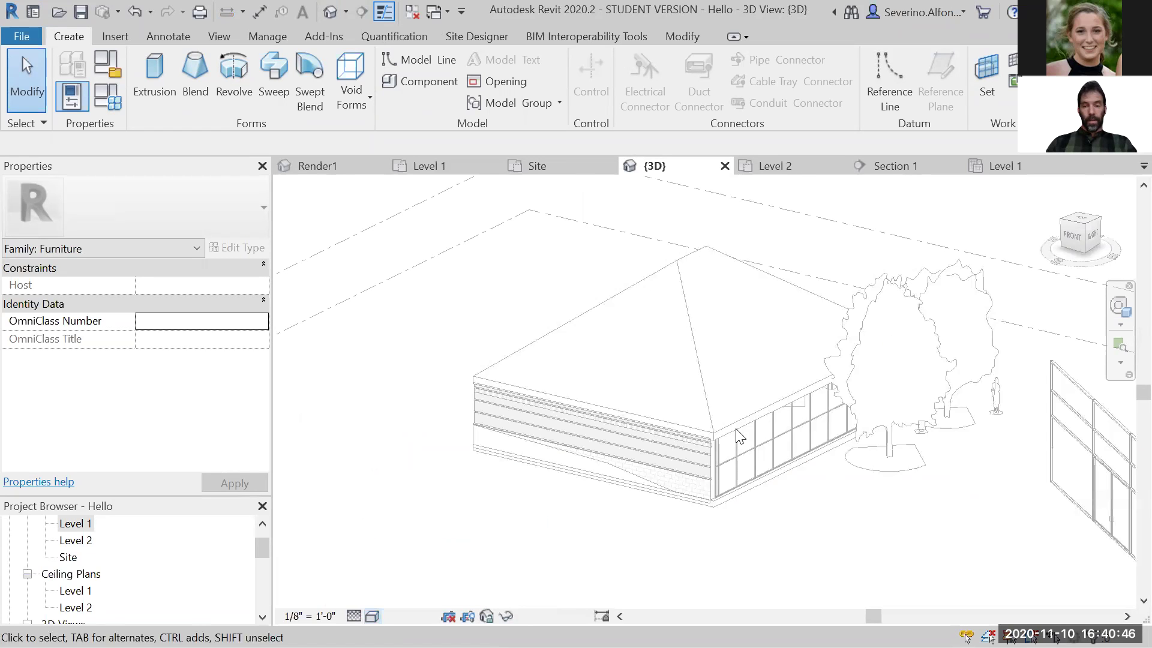
scroll(729, 423, up, 5)
shift+middle_drag(774, 463, 722, 422)
scroll(722, 423, down, 2)
scroll(606, 385, down, 1)
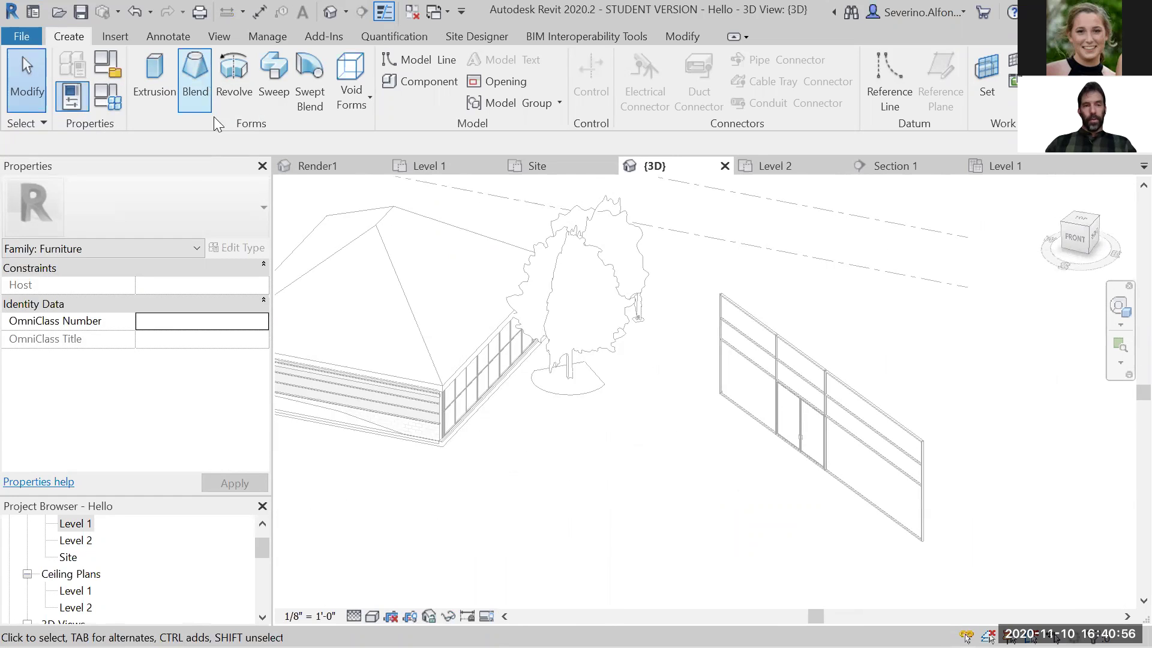
click(371, 109)
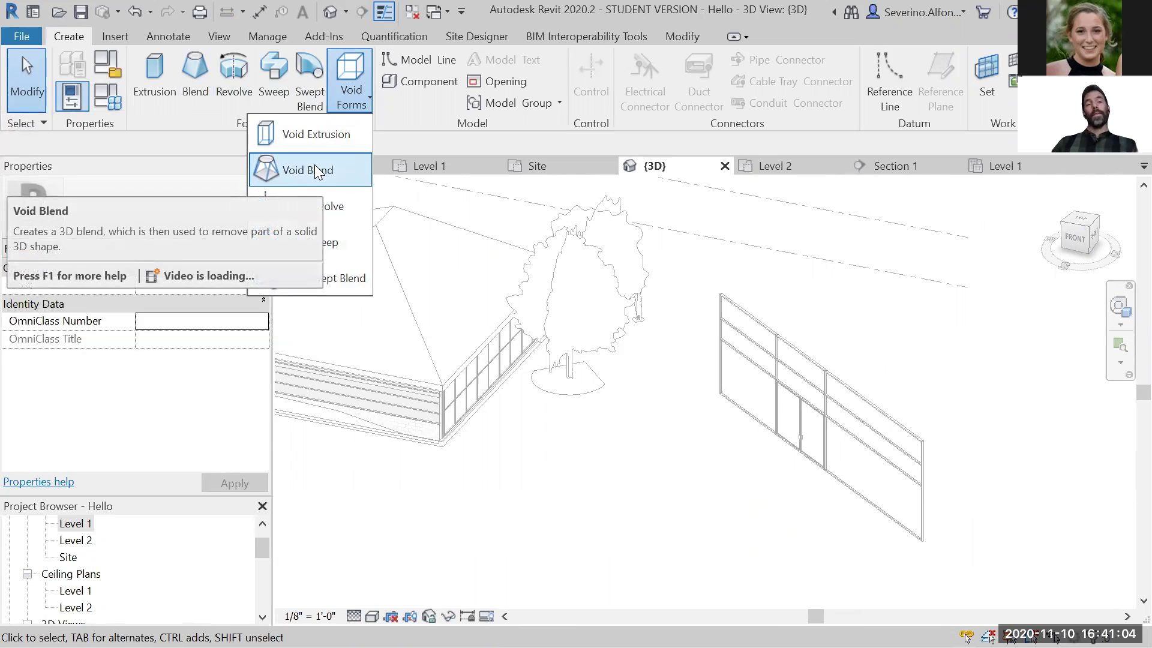
click(421, 140)
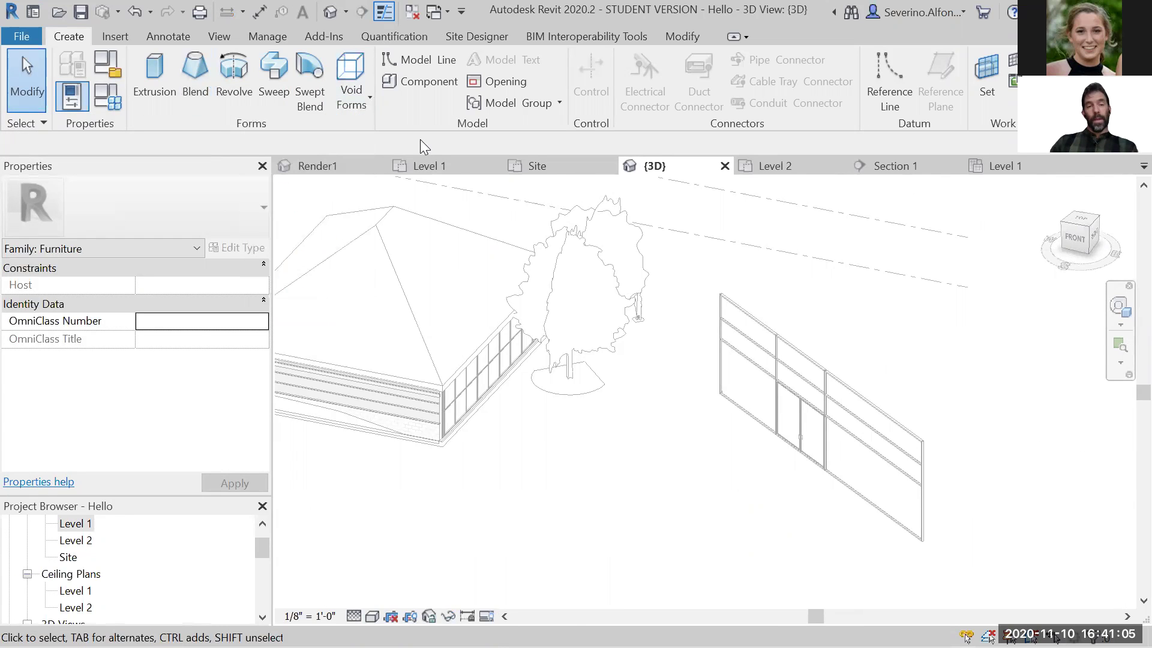
Start a solid extrusion and sketch a 13'-6" by 22'-0" rectangle profile
click(152, 80)
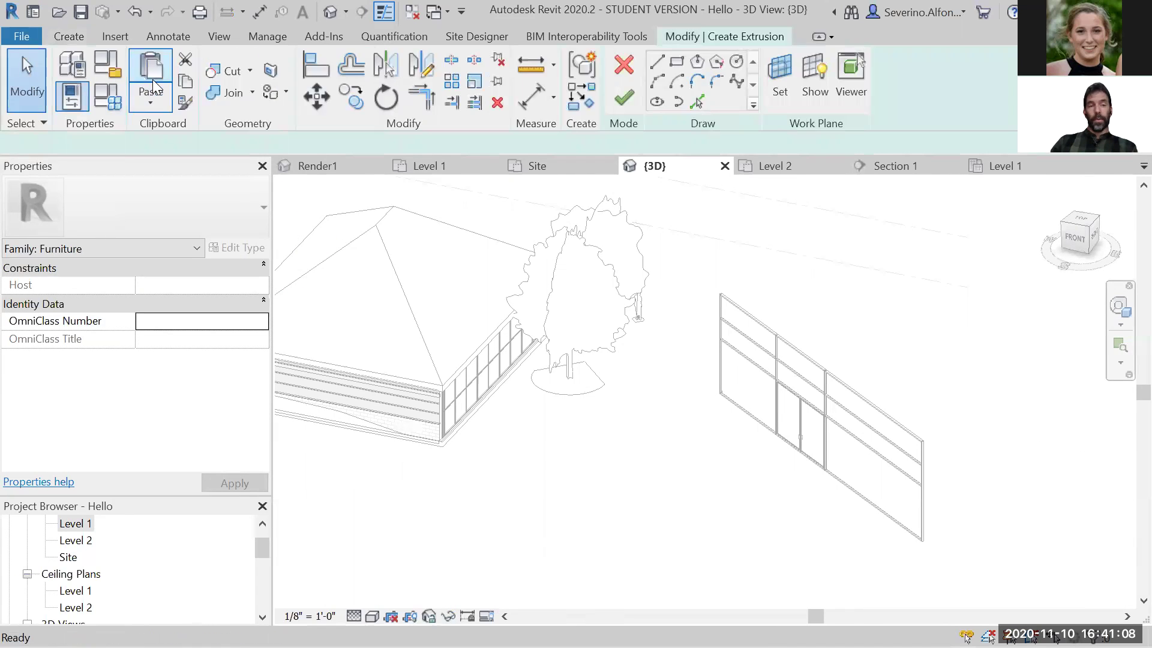
click(677, 71)
click(618, 461)
click(636, 525)
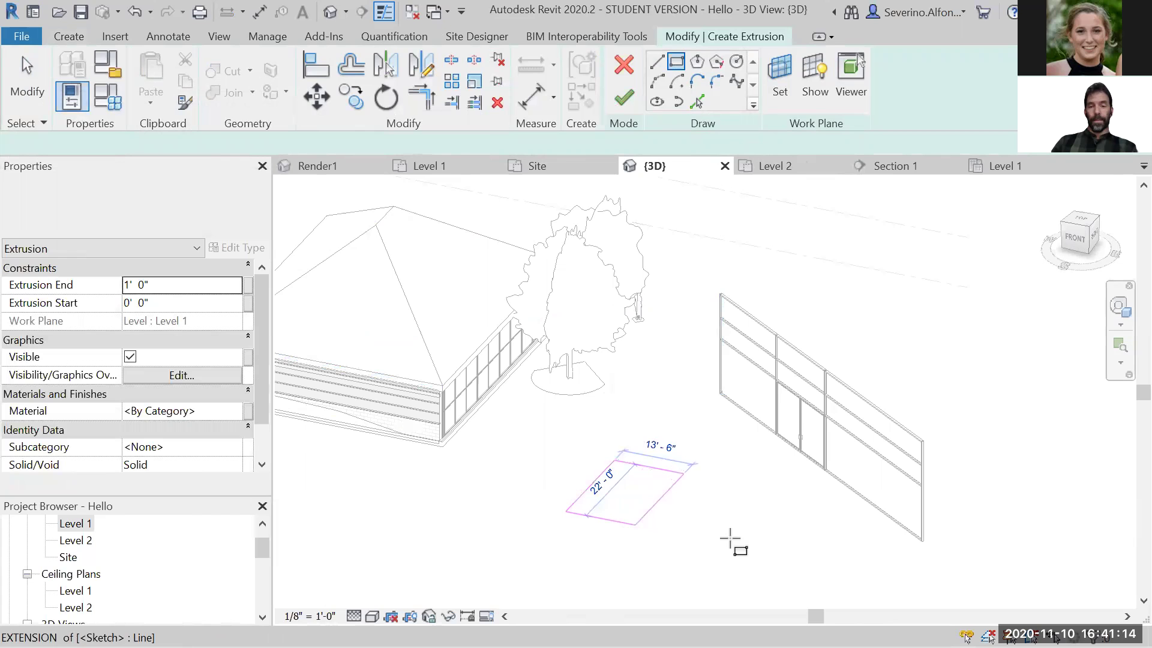
Sketch a closed four-sided line outline beside the rectangle
key(l)
key(i)
click(745, 474)
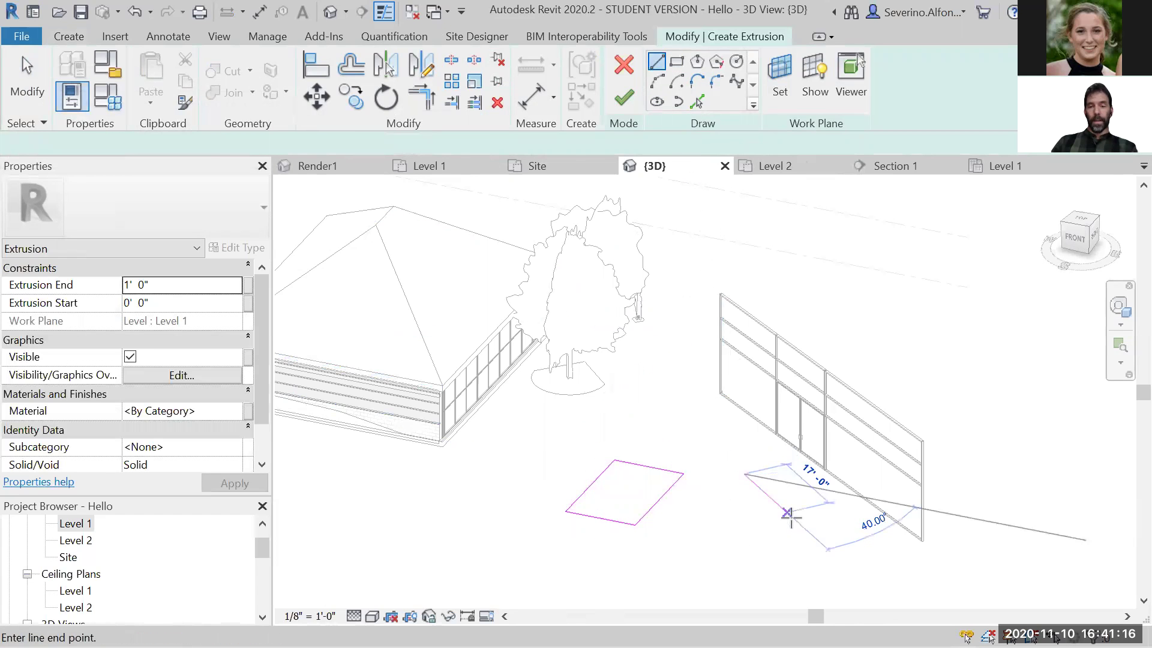
click(786, 520)
click(737, 545)
click(707, 498)
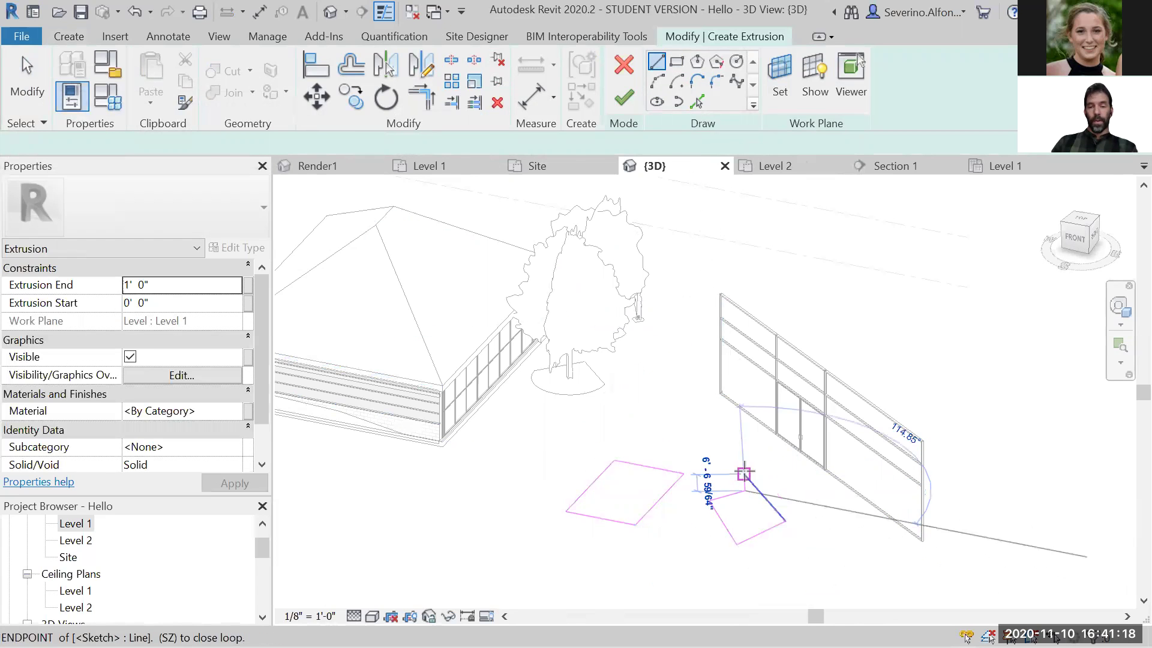
click(744, 474)
middle_drag(744, 474, 668, 348)
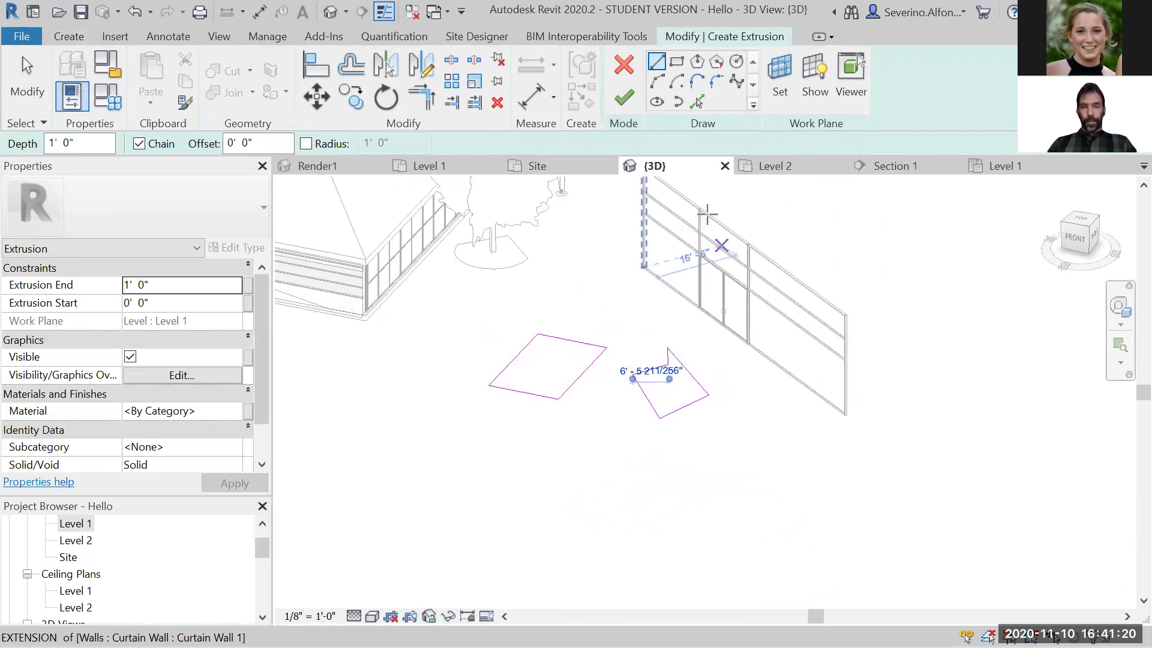
Sketch a circular profile below the two outlines
click(737, 61)
click(509, 452)
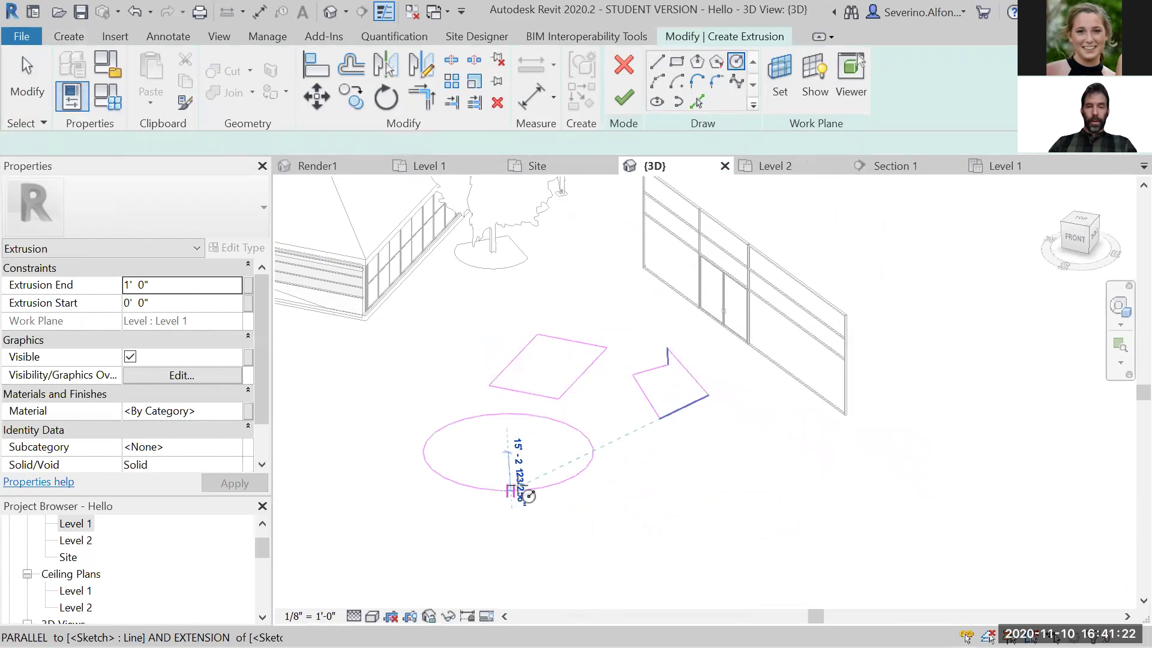
click(528, 496)
Sketch an open spline curve through eight points beside the outlines
click(736, 81)
click(665, 475)
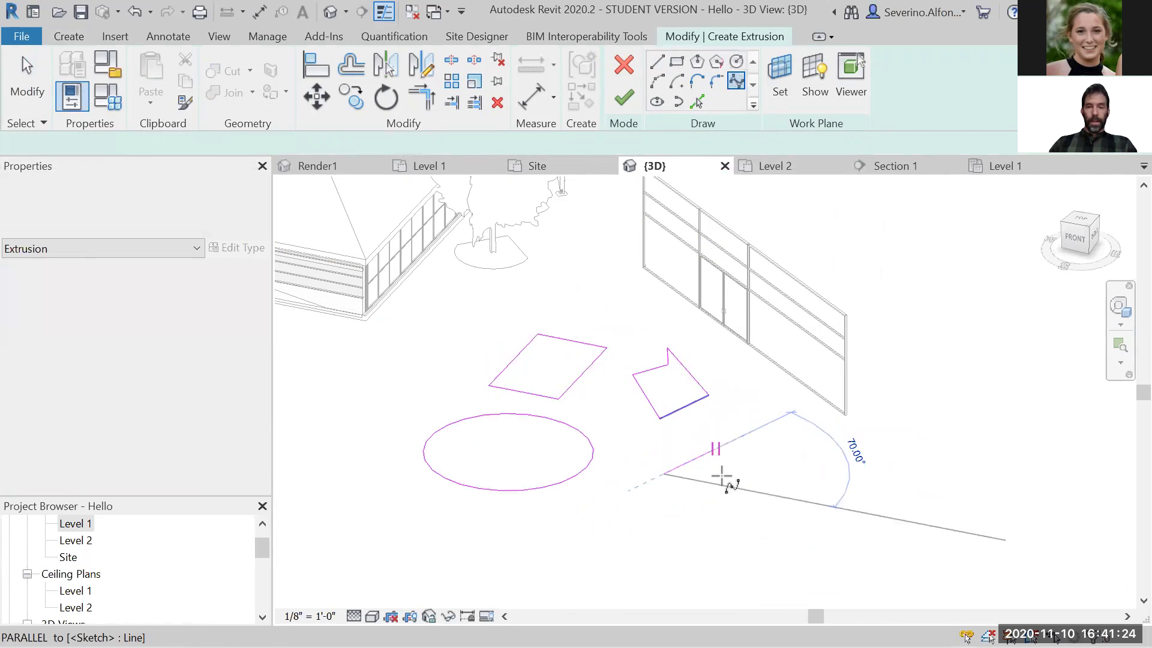
click(714, 450)
click(732, 477)
click(785, 467)
click(837, 506)
click(821, 559)
click(745, 568)
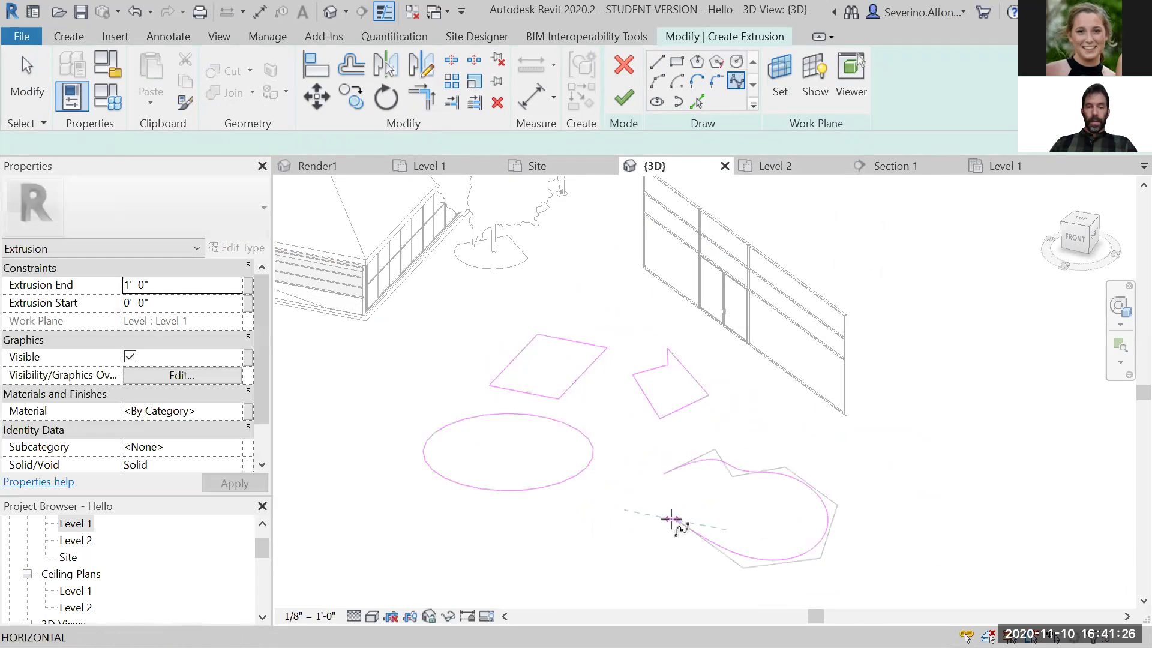
click(671, 519)
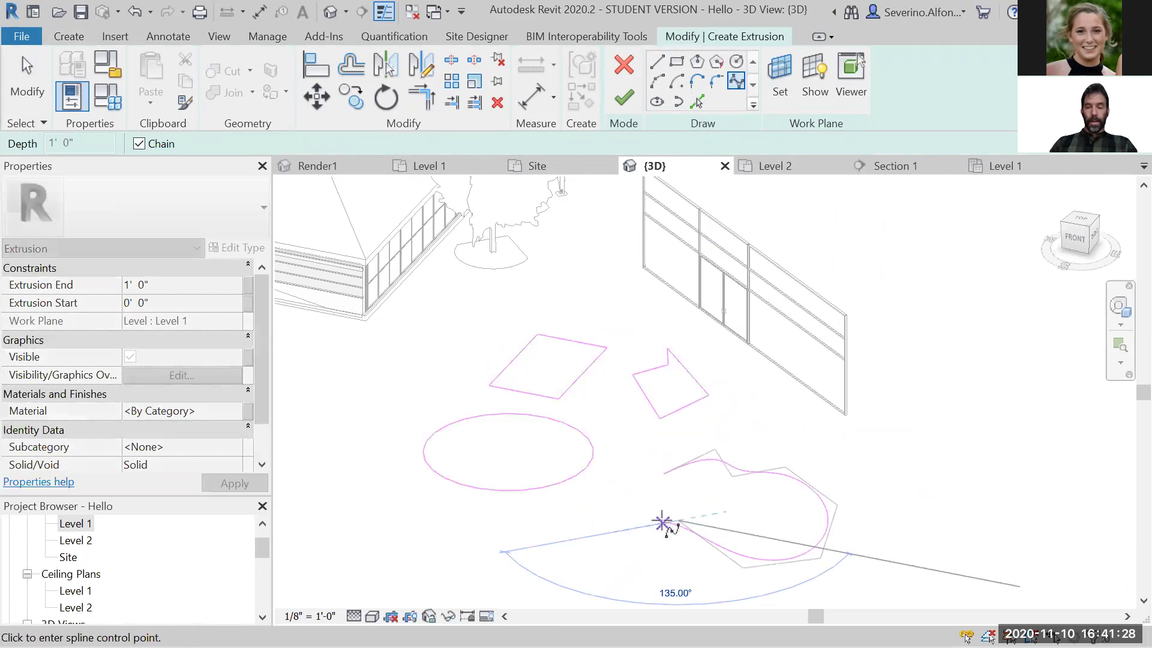
Draw a stray 10'-0" radius circle, then undo it
key(Escape)
key(Return)
click(679, 522)
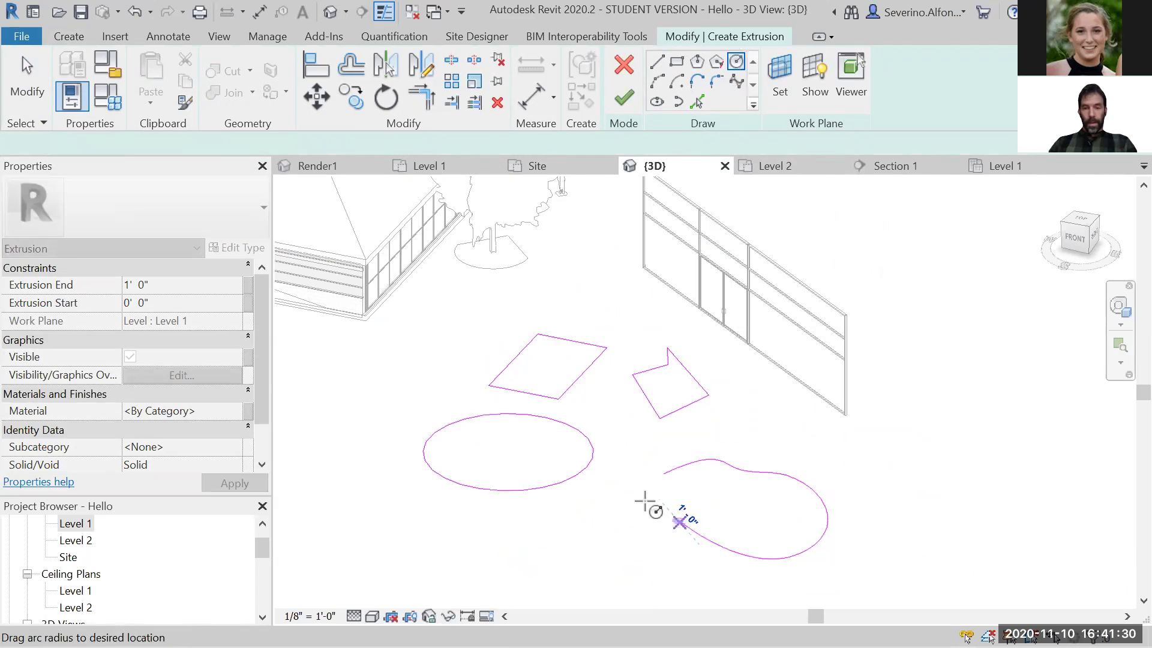
scroll(645, 503, up, 3)
click(649, 503)
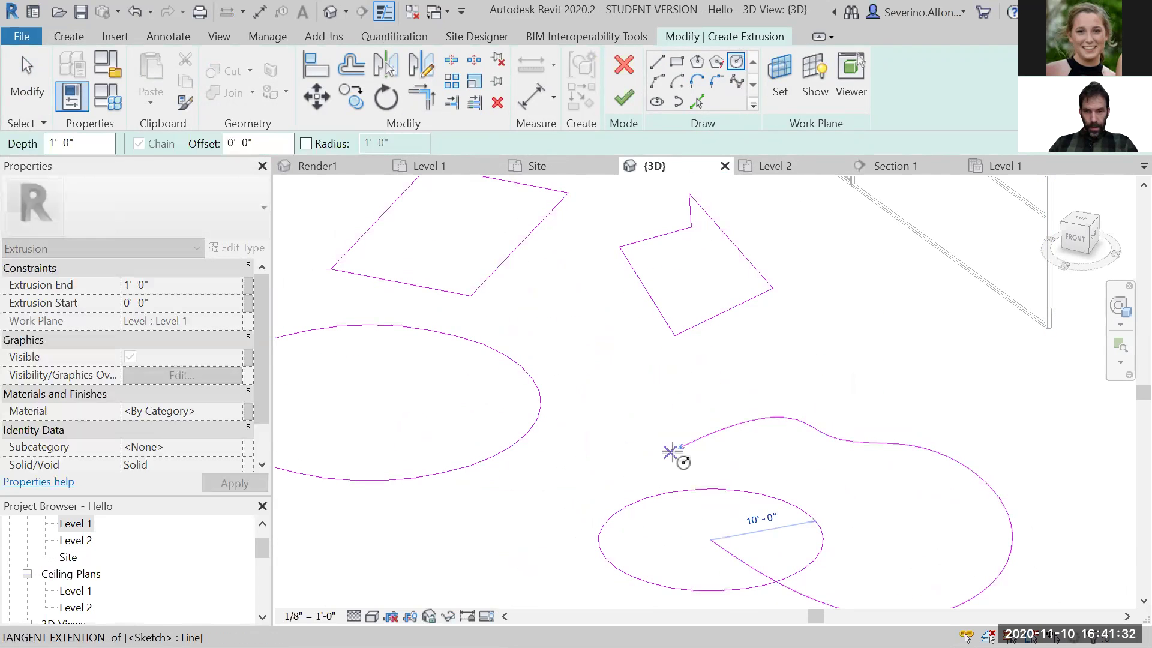
key(Escape)
key(Escape)
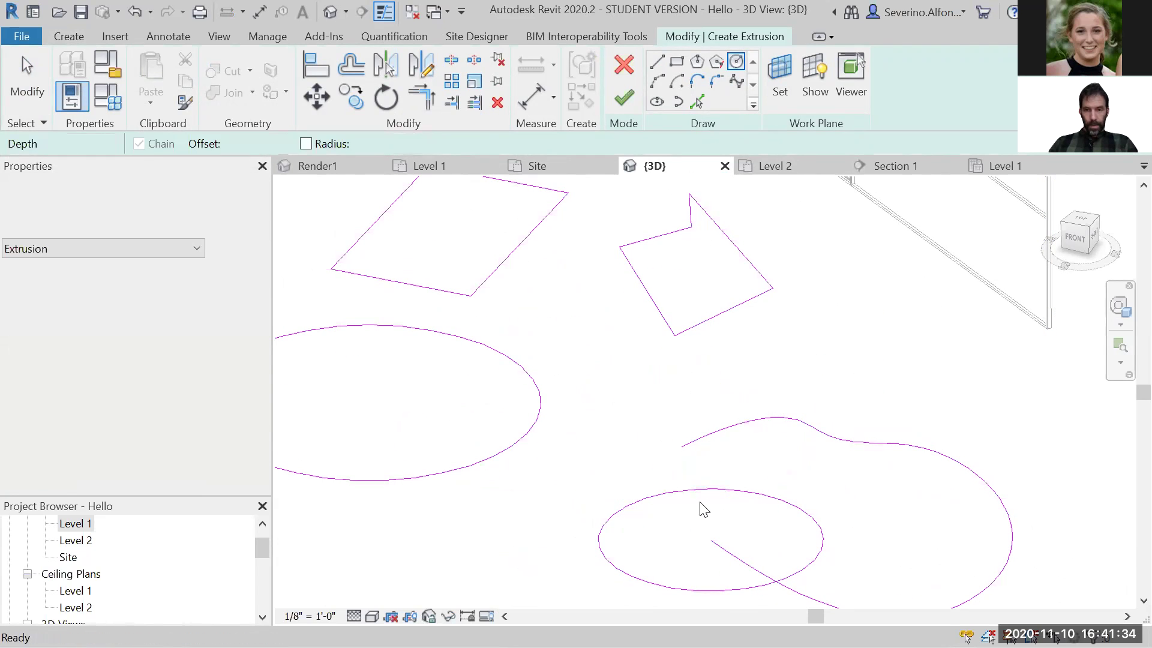
key(ctrl+z)
Close the spline into a smooth blob loop and pan to see all four profiles
click(736, 81)
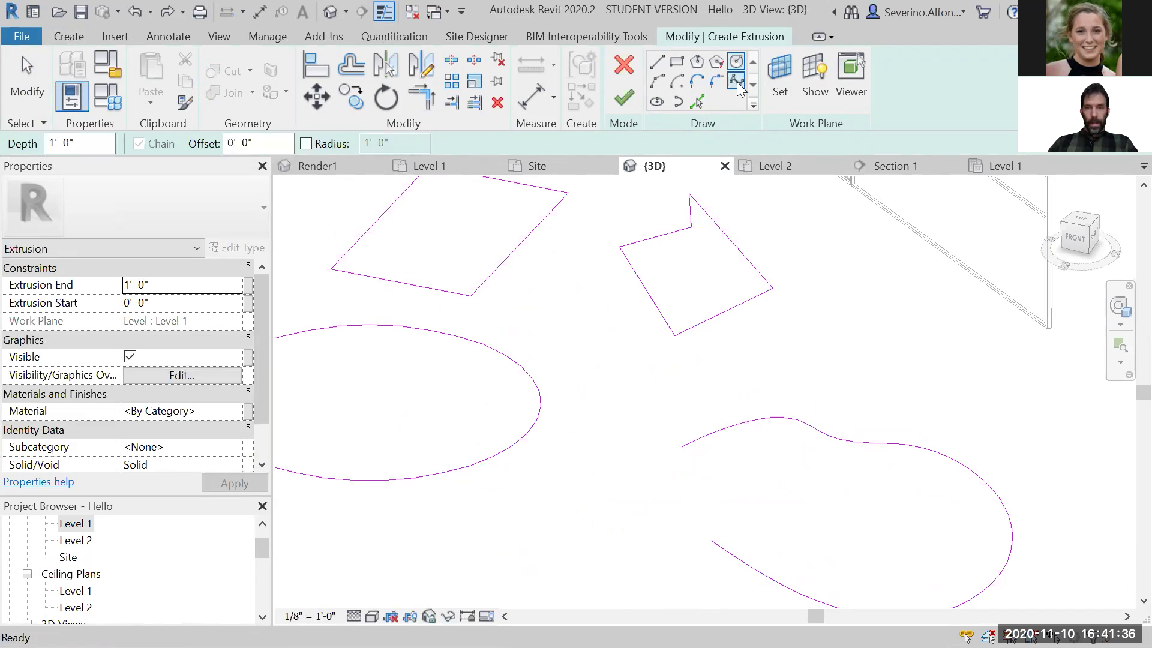
click(713, 541)
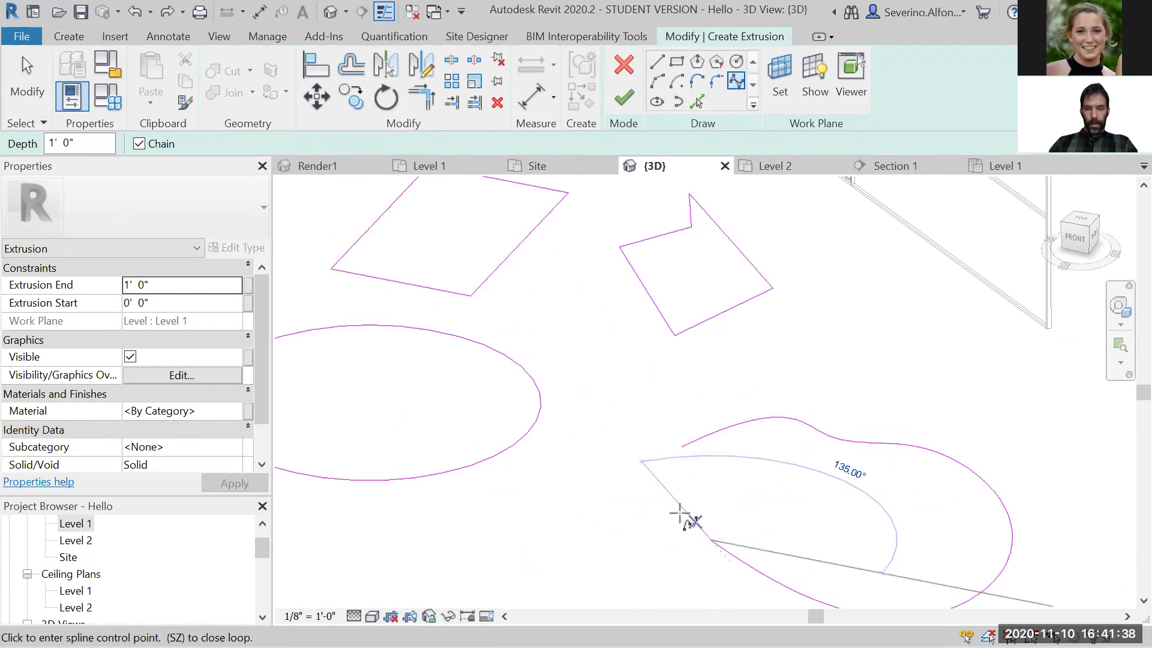
scroll(640, 465, up, 4)
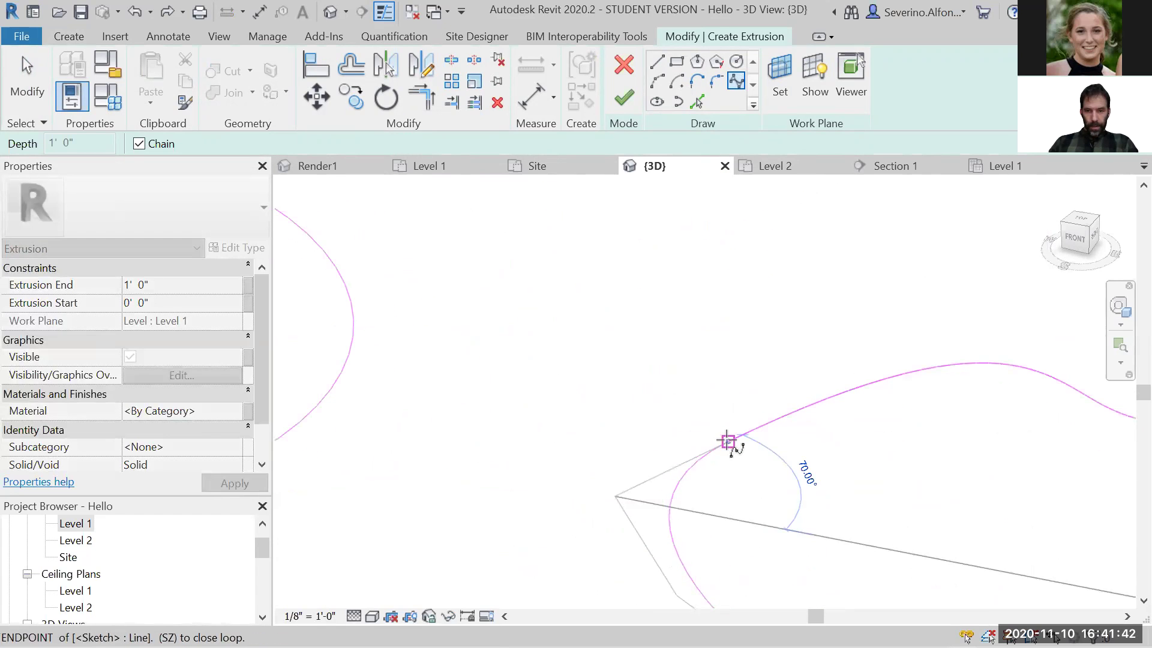
click(729, 442)
key(Escape)
key(Escape)
scroll(776, 520, down, 3)
middle_drag(815, 545, 658, 430)
scroll(672, 468, down, 3)
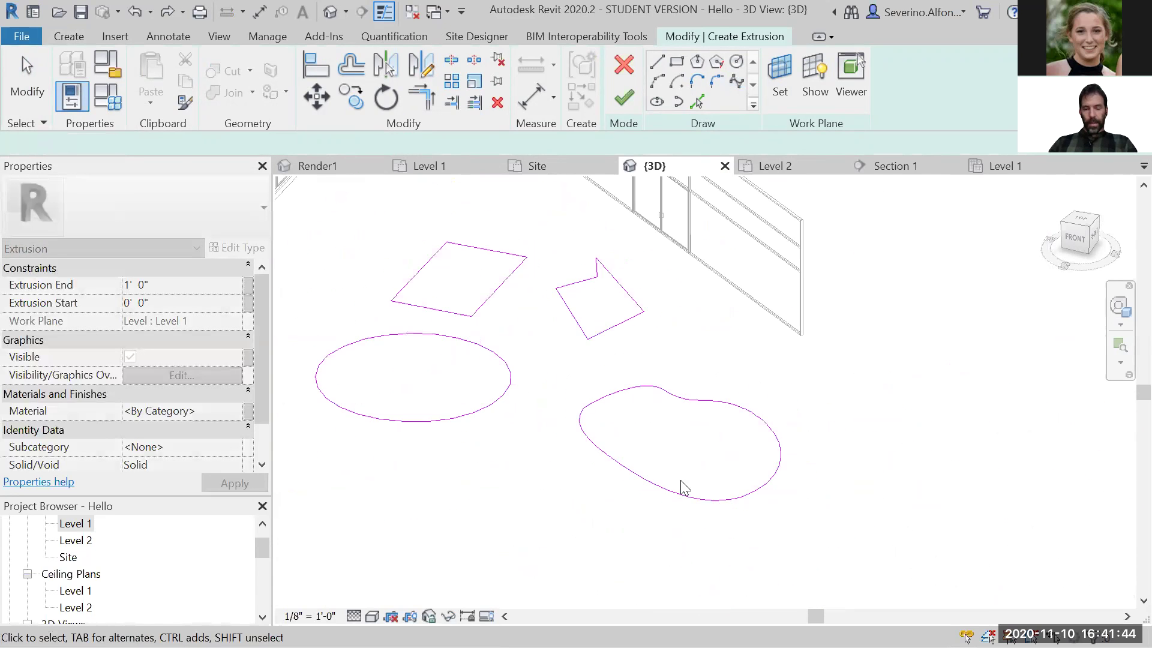
middle_drag(468, 544, 470, 535)
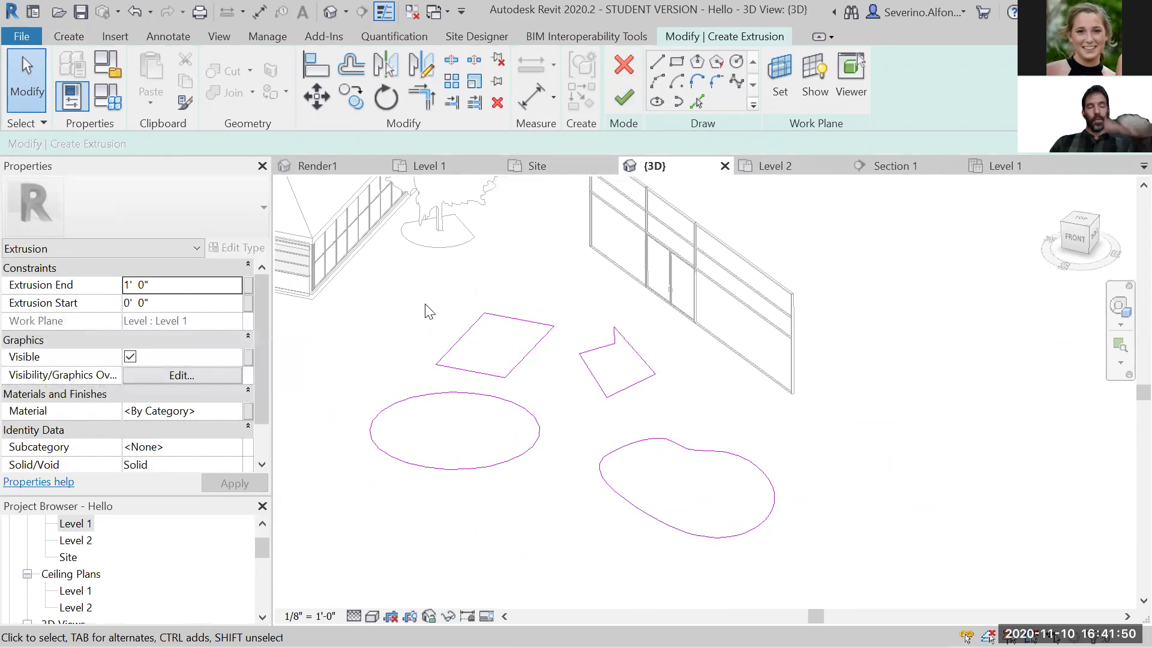
Create the extrusions, stretch them to about 17' 8" tall, and finish the chair Own model
click(624, 102)
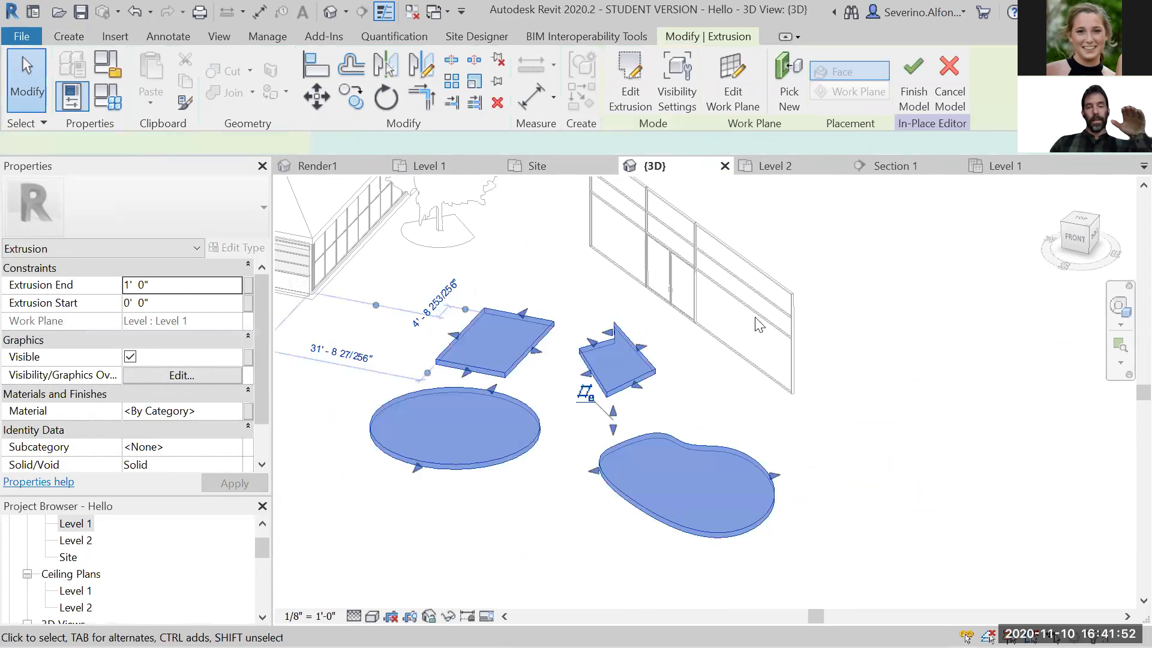
drag(612, 412, 613, 327)
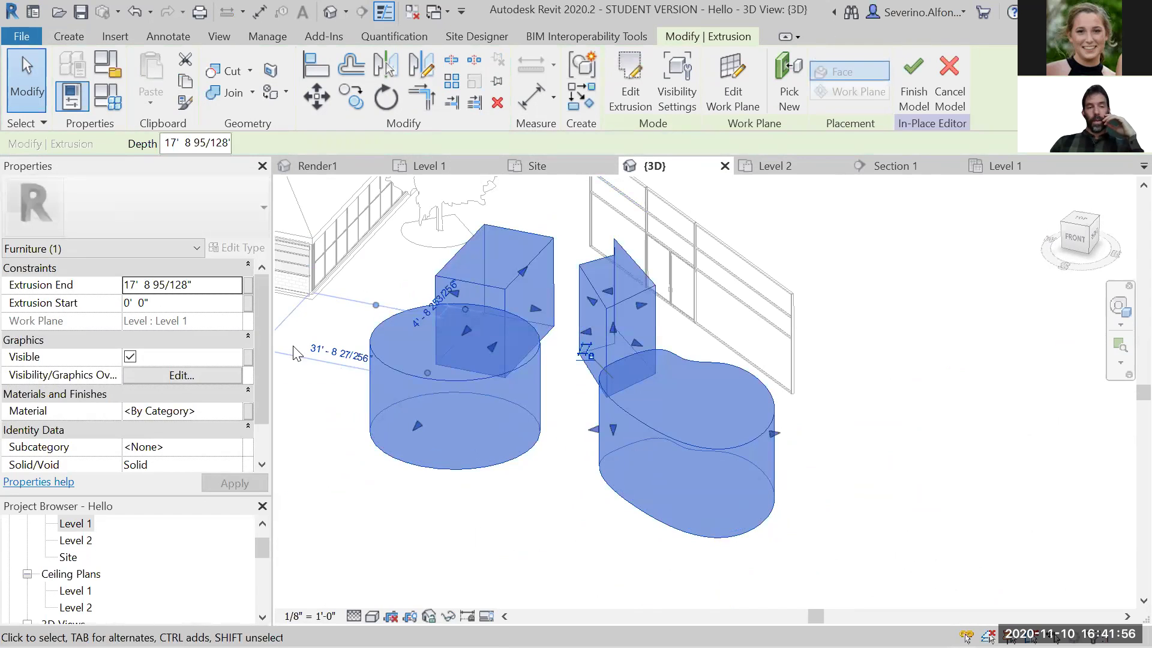
click(925, 477)
mouse_move(732, 462)
shift+middle_down()
mouse_move(733, 430)
mouse_move(745, 431)
mouse_move(723, 466)
shift+middle_up()
click(723, 466)
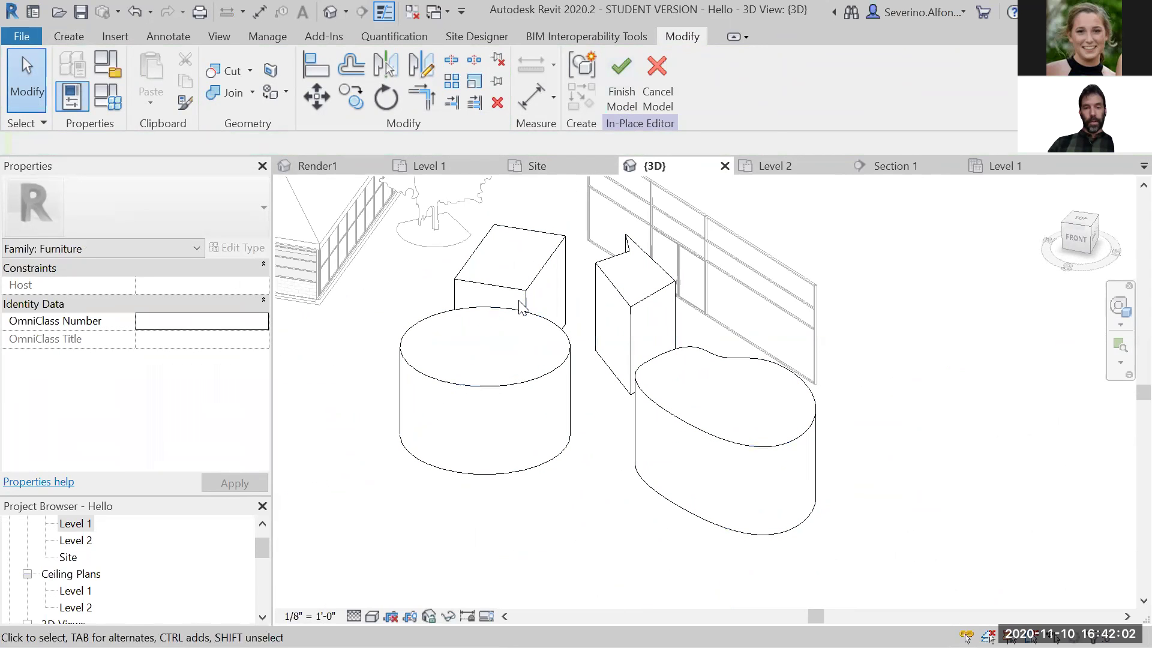
click(431, 322)
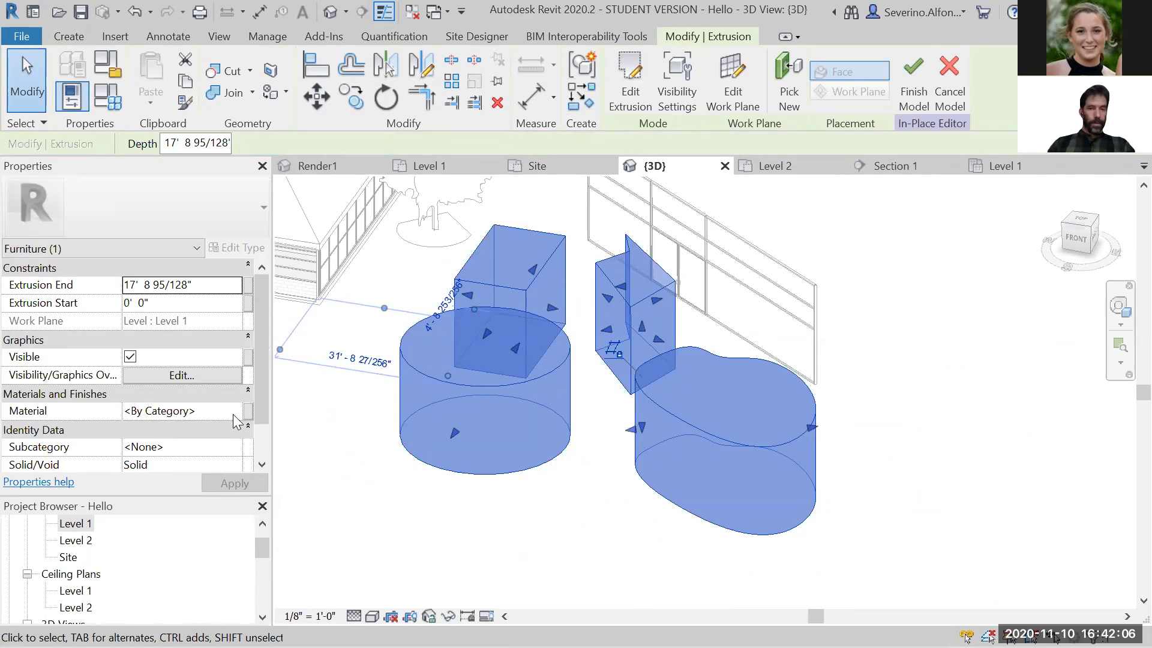
key(Escape)
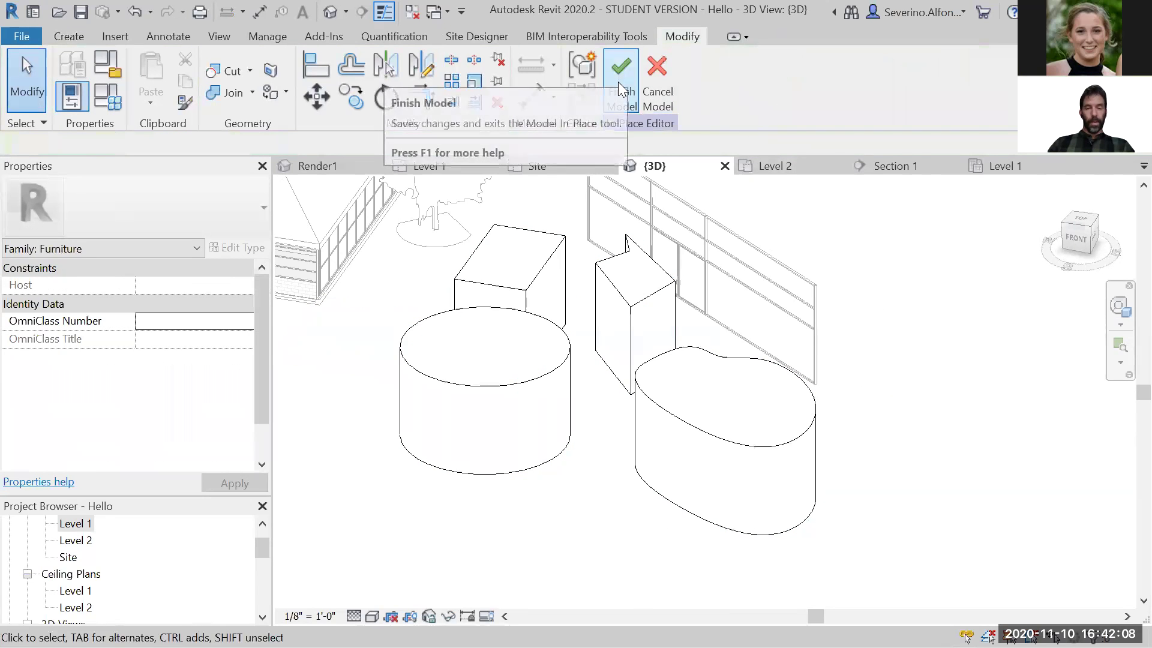
click(618, 81)
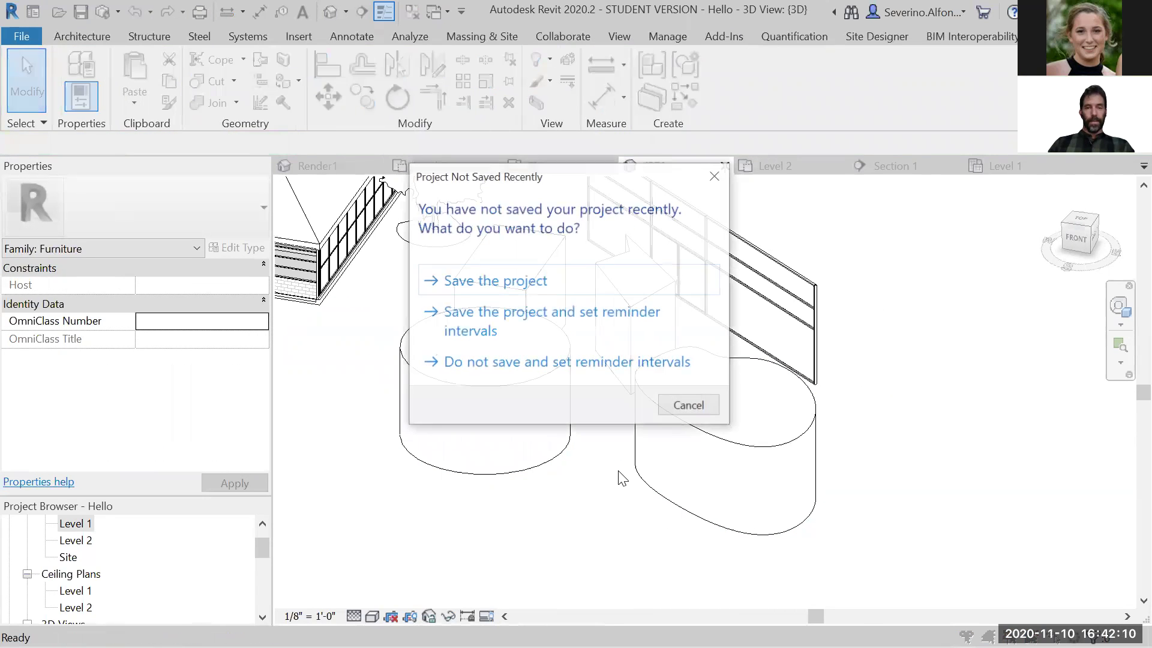
Dismiss the save reminder, select the chair Own furniture and reopen it with Edit In-Place
click(714, 176)
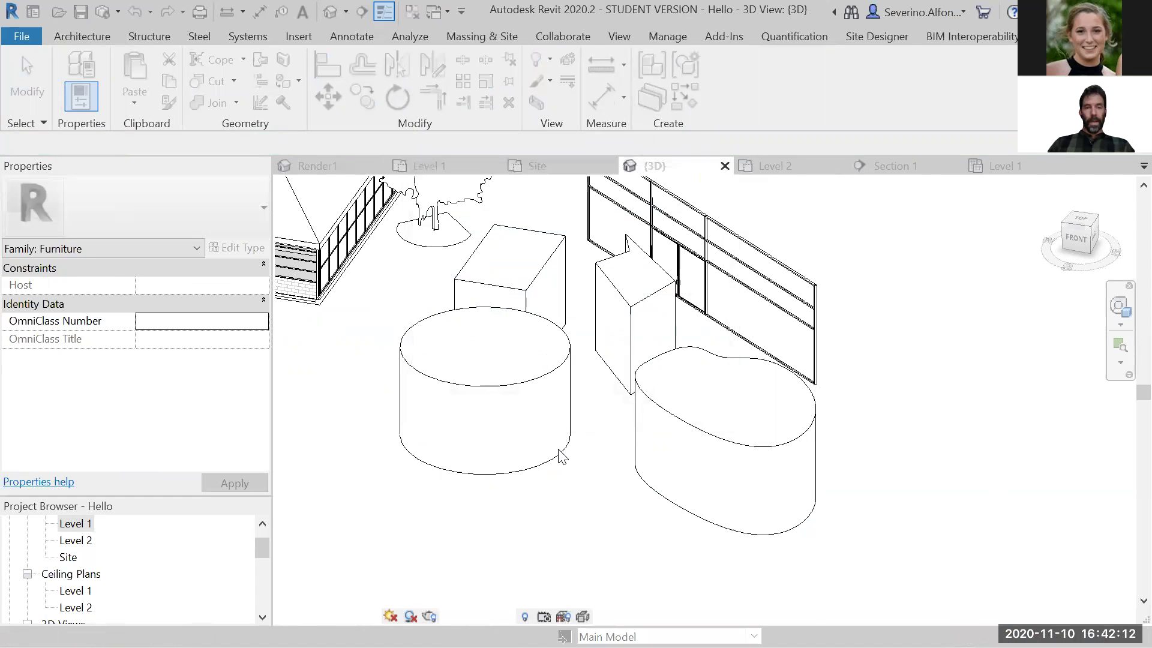
middle_drag(561, 456, 670, 547)
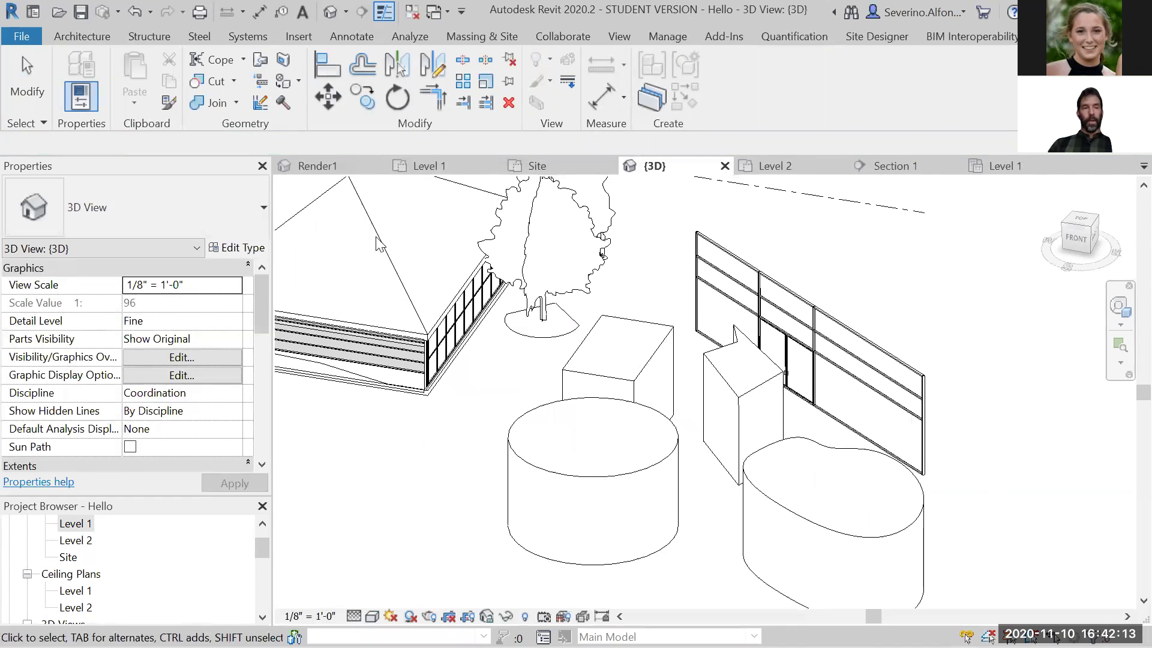
click(80, 35)
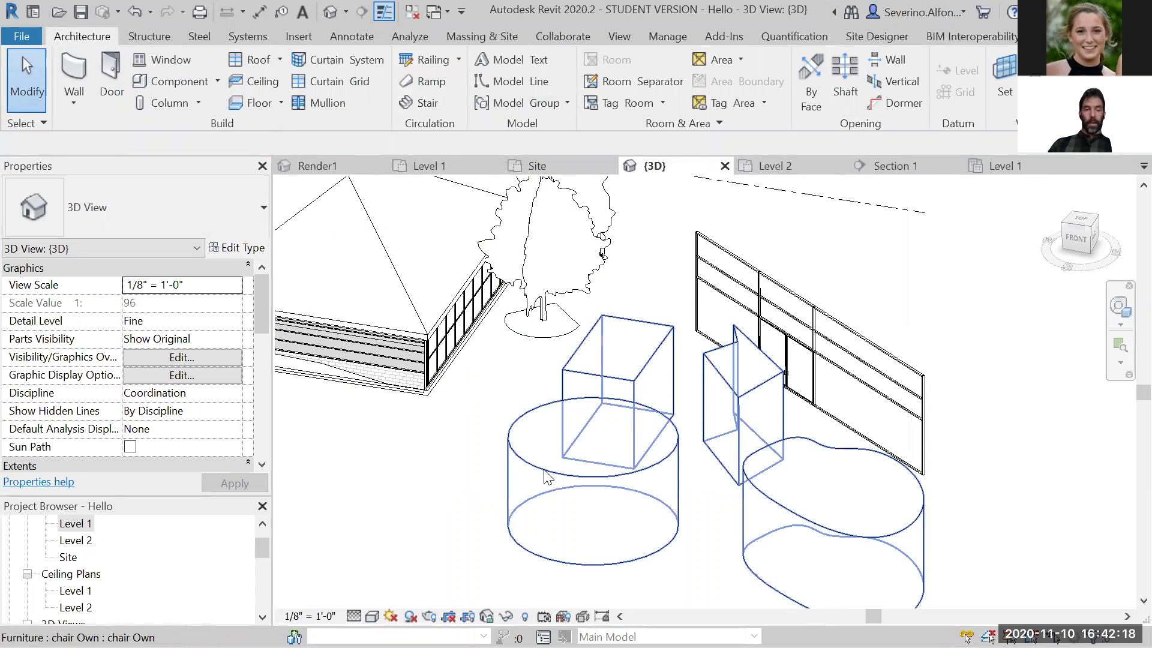
middle_drag(546, 476, 455, 418)
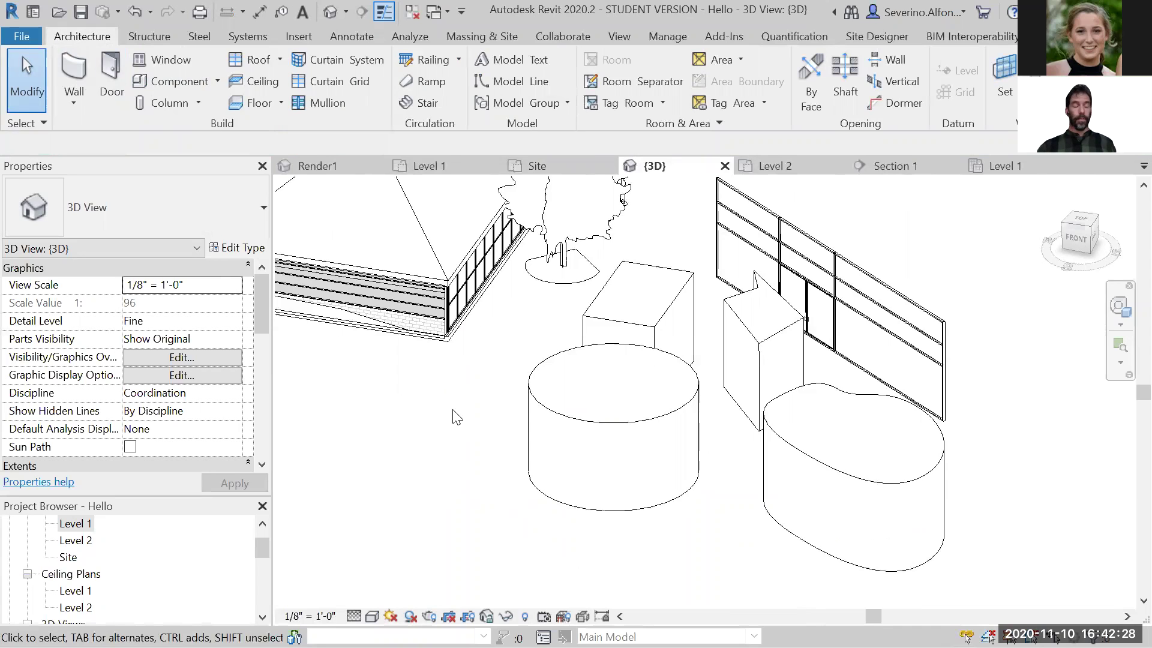
click(591, 414)
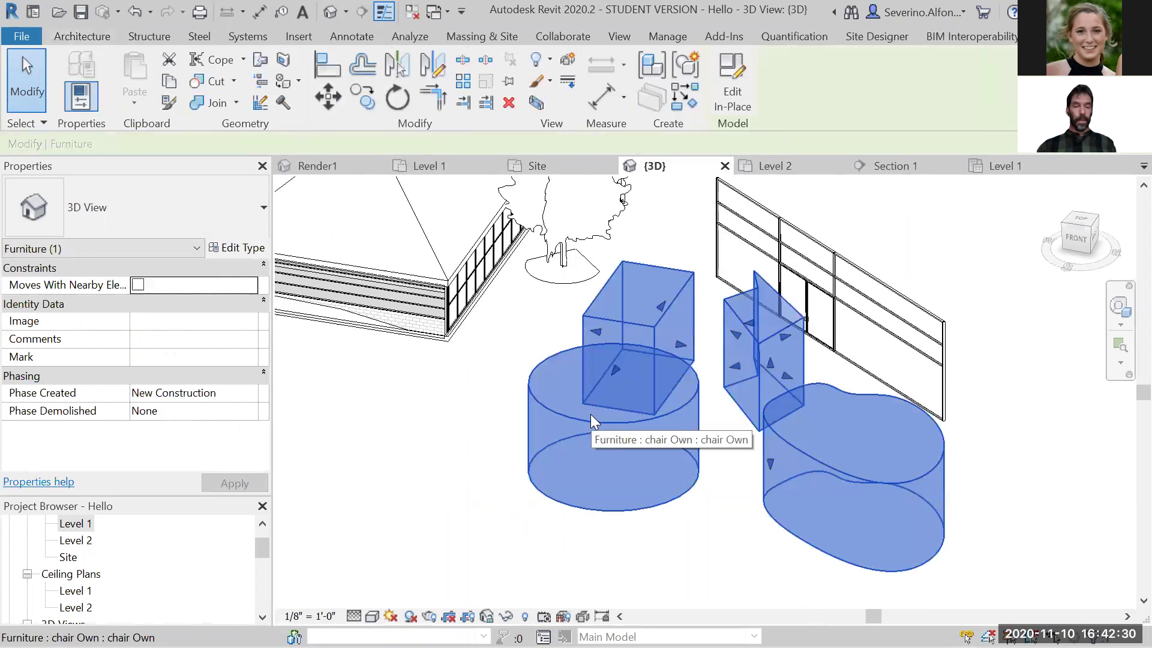
click(727, 96)
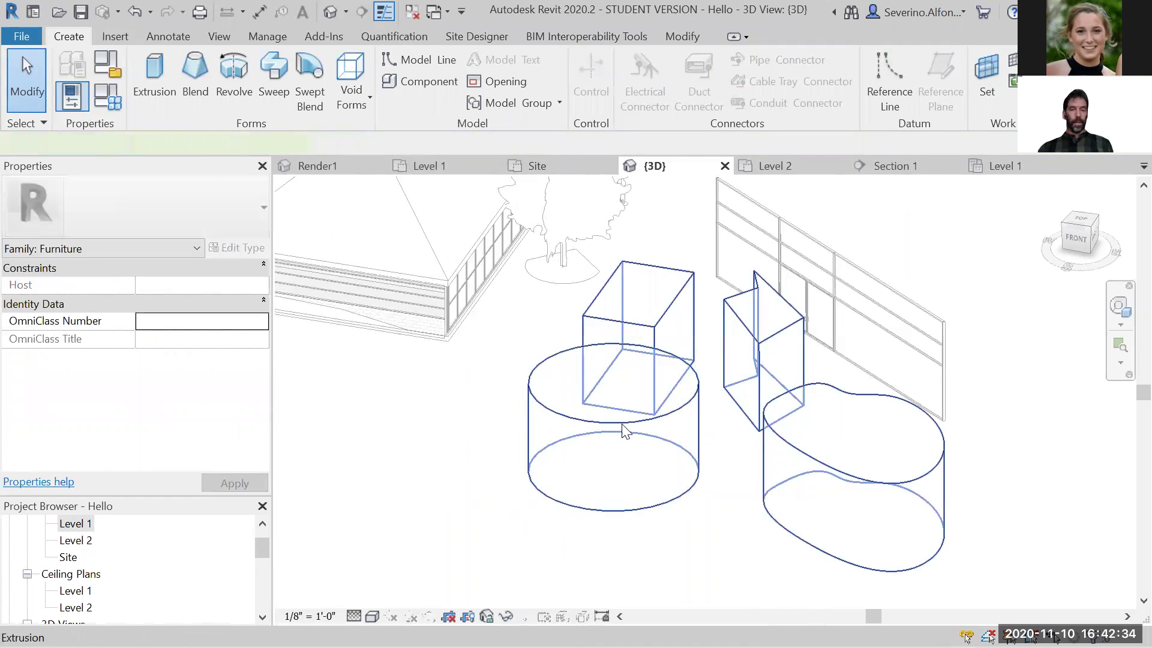
Edit the extrusion sketch to delete the ellipse and arrow profiles, then finish the edit
click(625, 423)
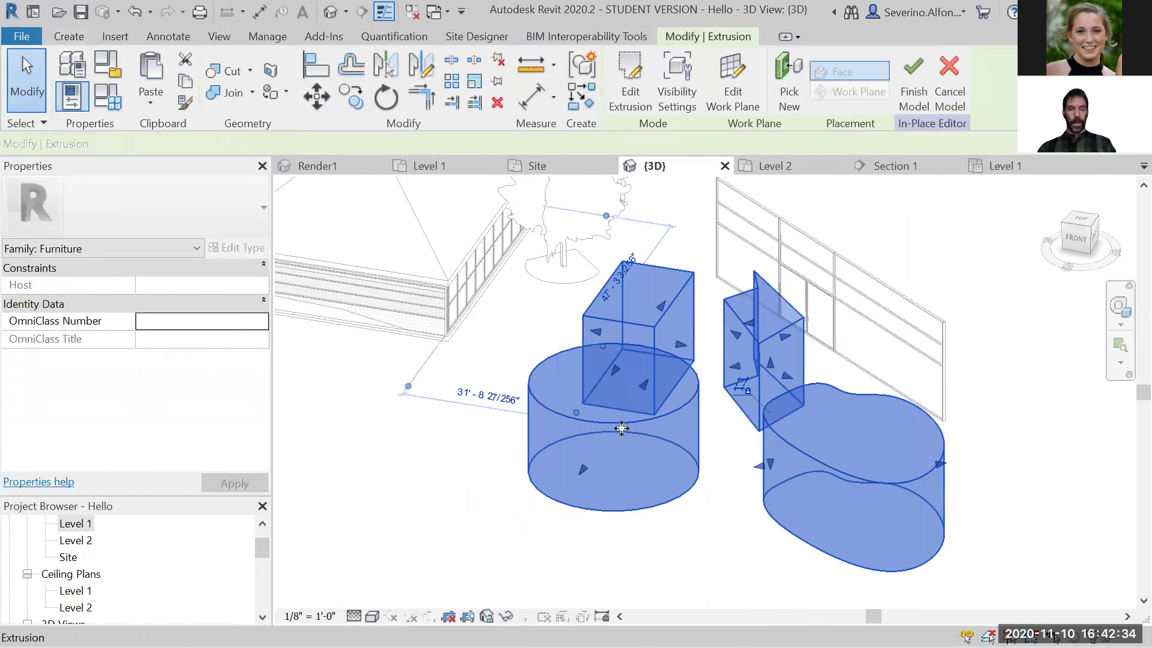
click(635, 100)
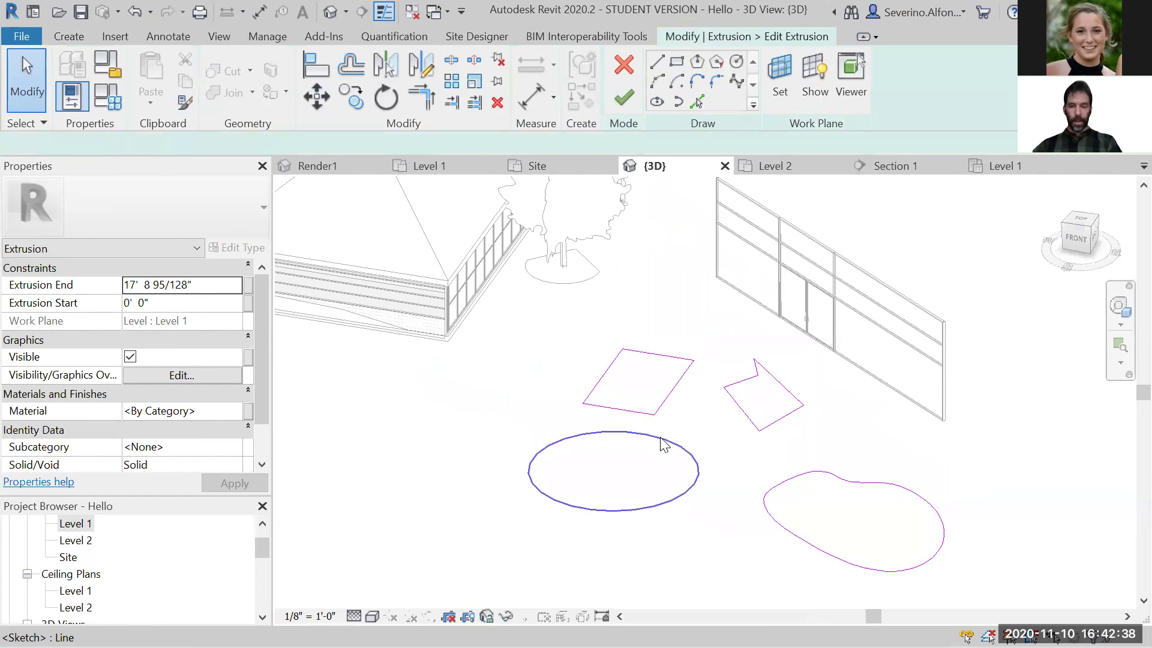
key(Delete)
click(743, 413)
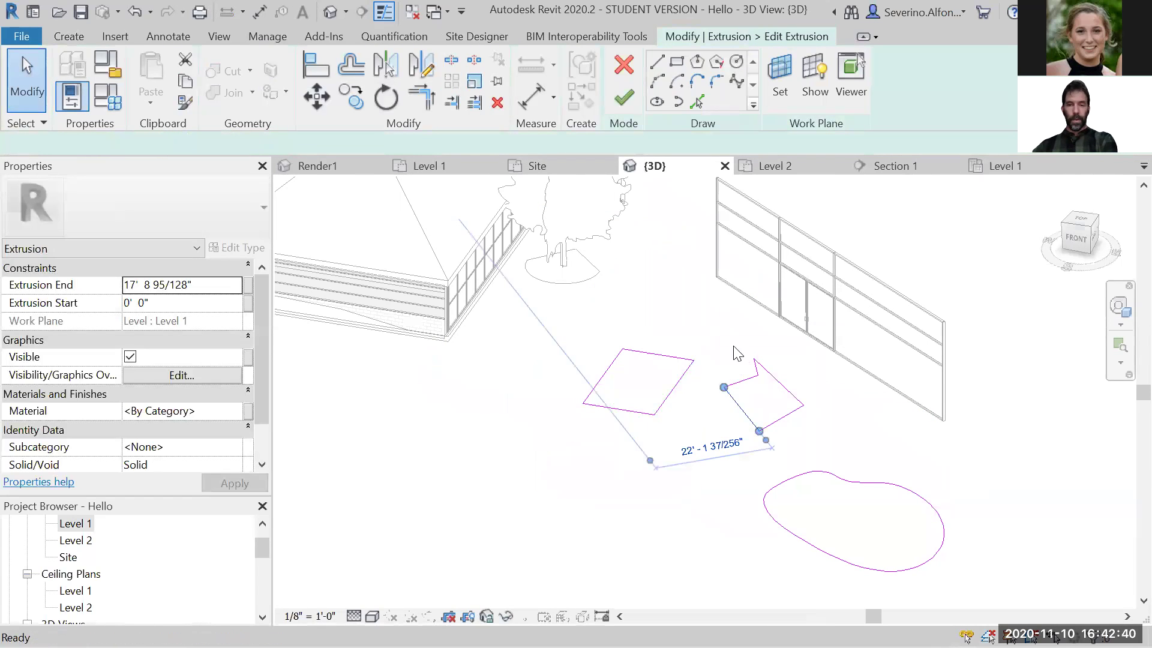
key(Delete)
drag(713, 342, 810, 467)
key(Delete)
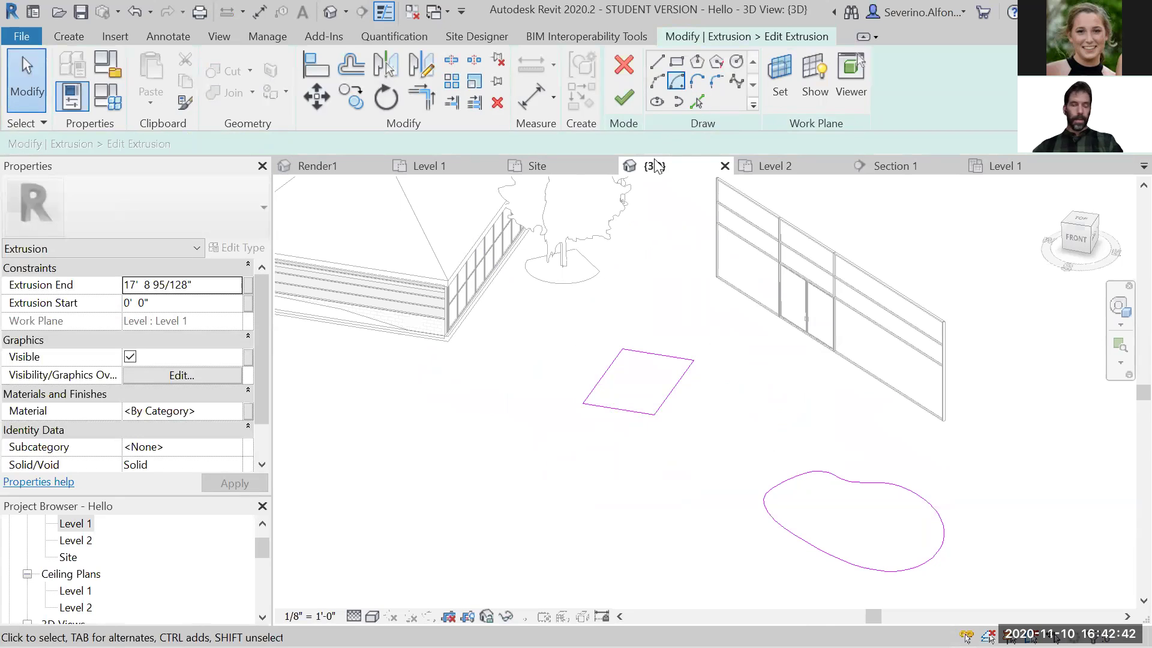
click(625, 97)
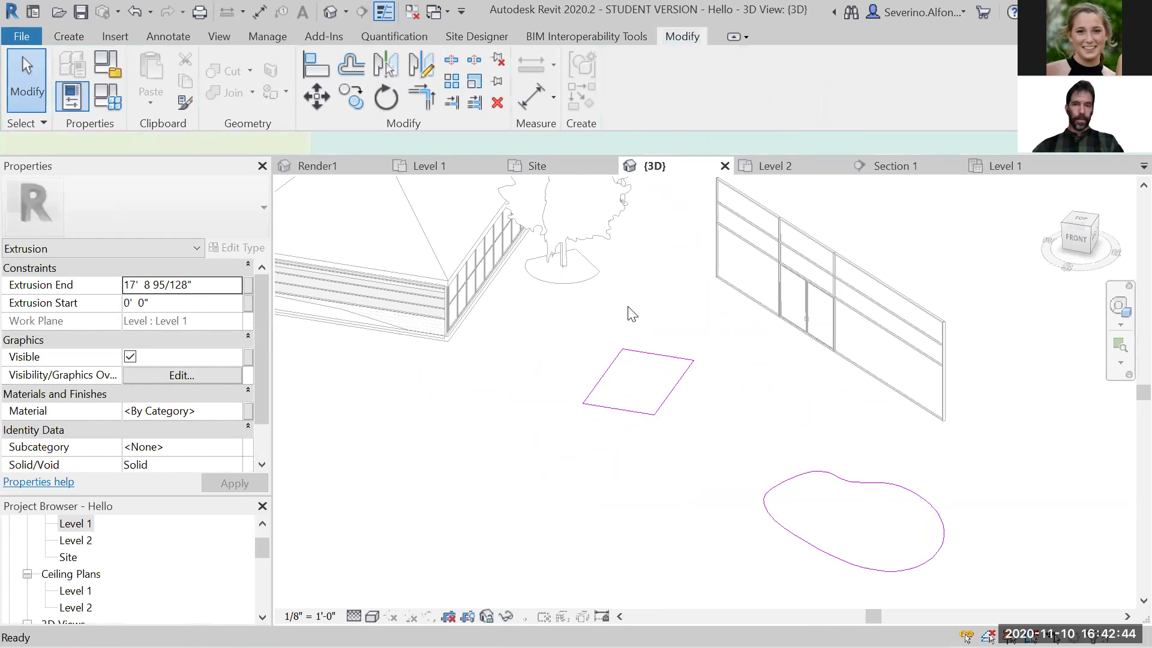
click(529, 496)
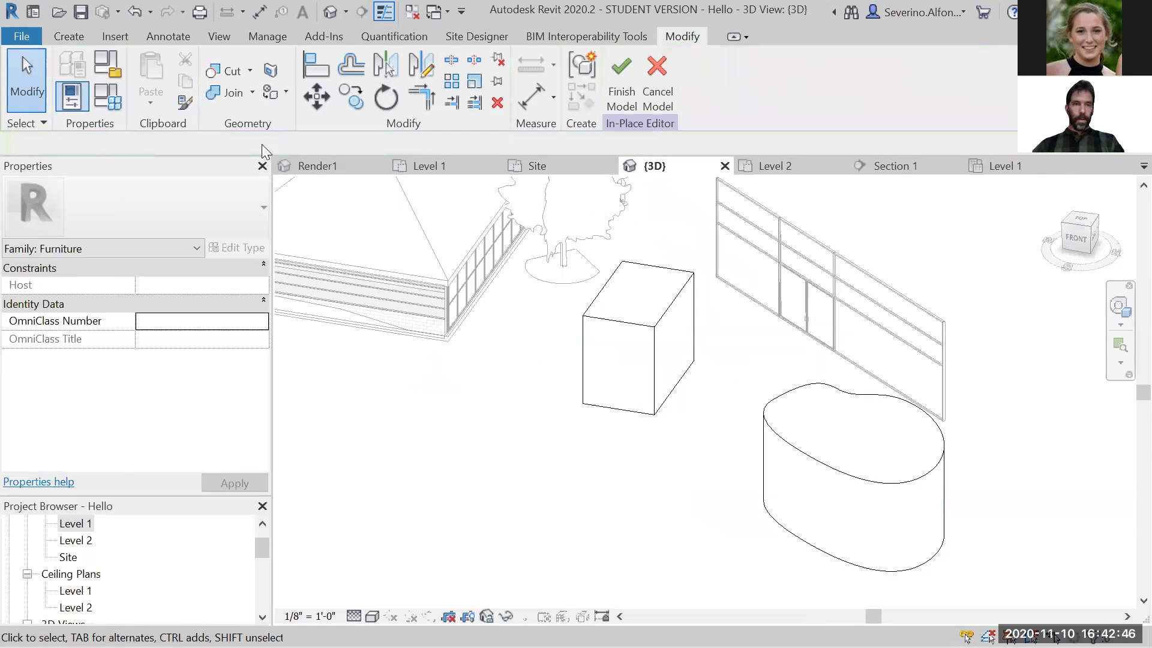
click(84, 37)
Create a rectangular void extrusion at the base of the tall box
click(366, 100)
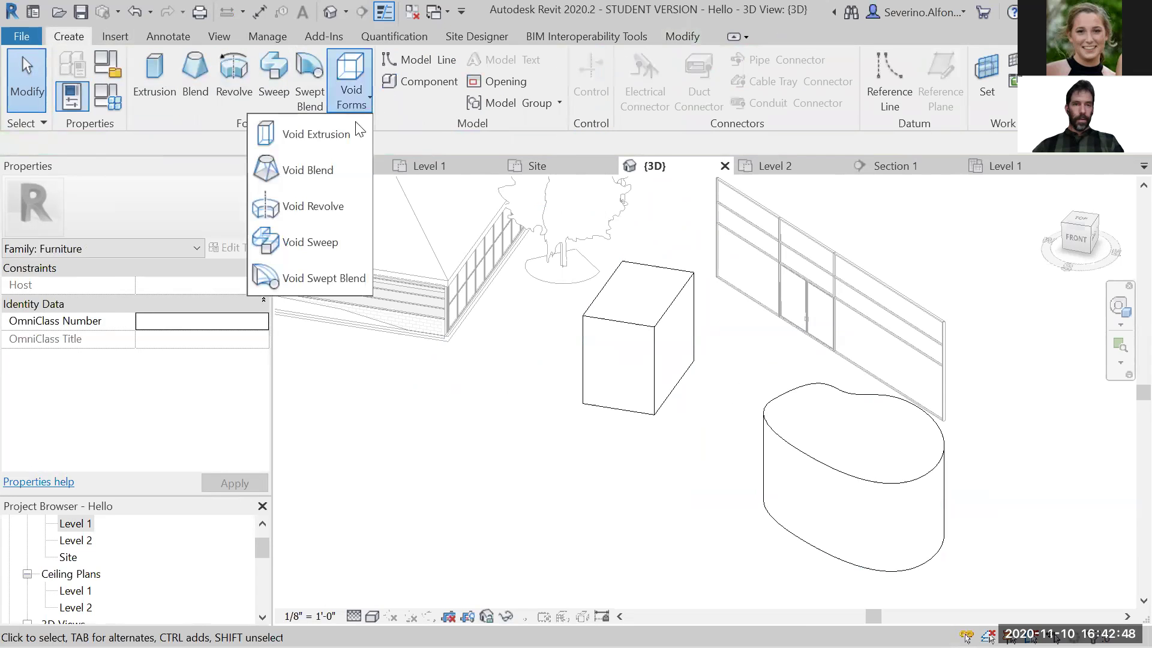
click(317, 135)
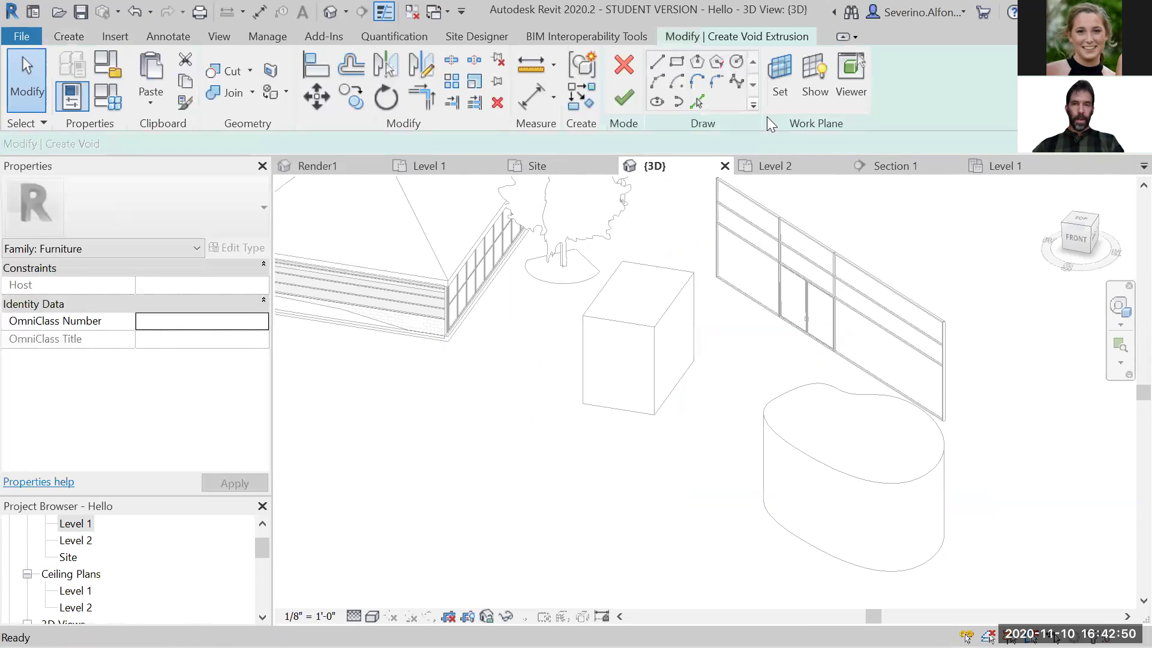
click(687, 374)
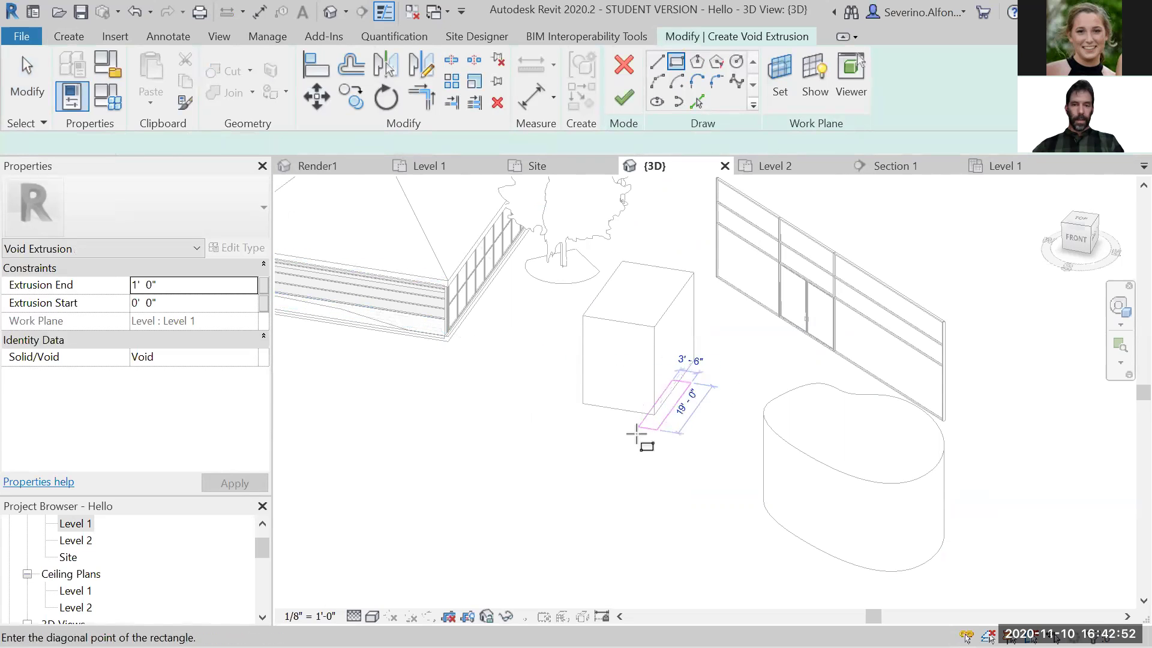
click(607, 439)
scroll(648, 414, up, 2)
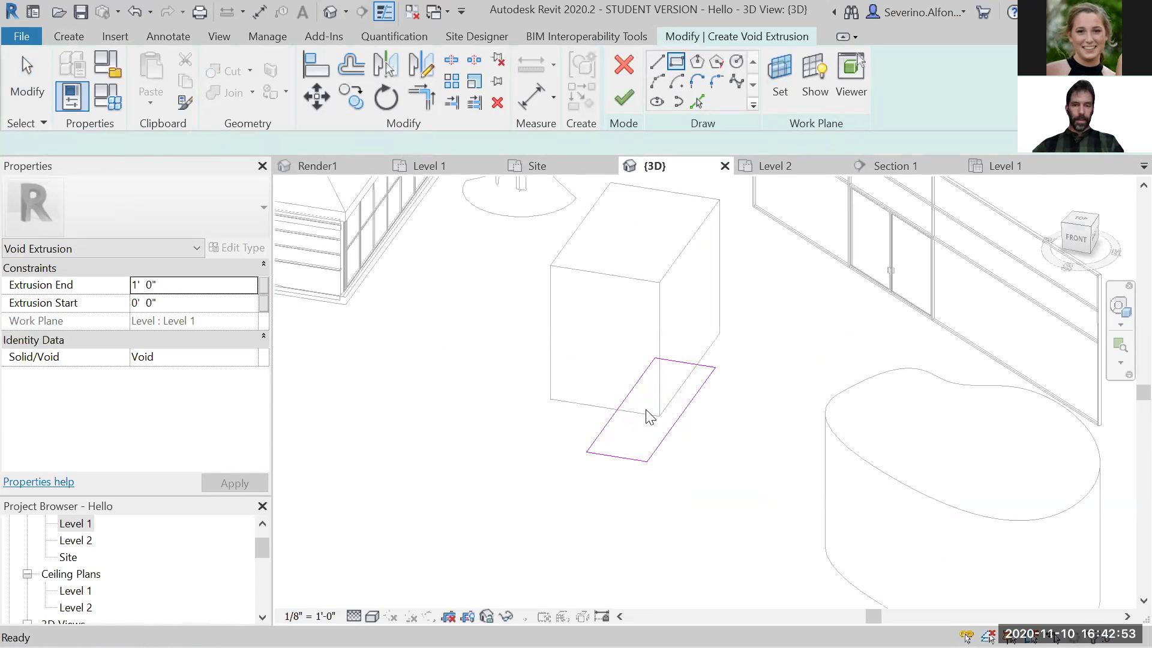
click(625, 97)
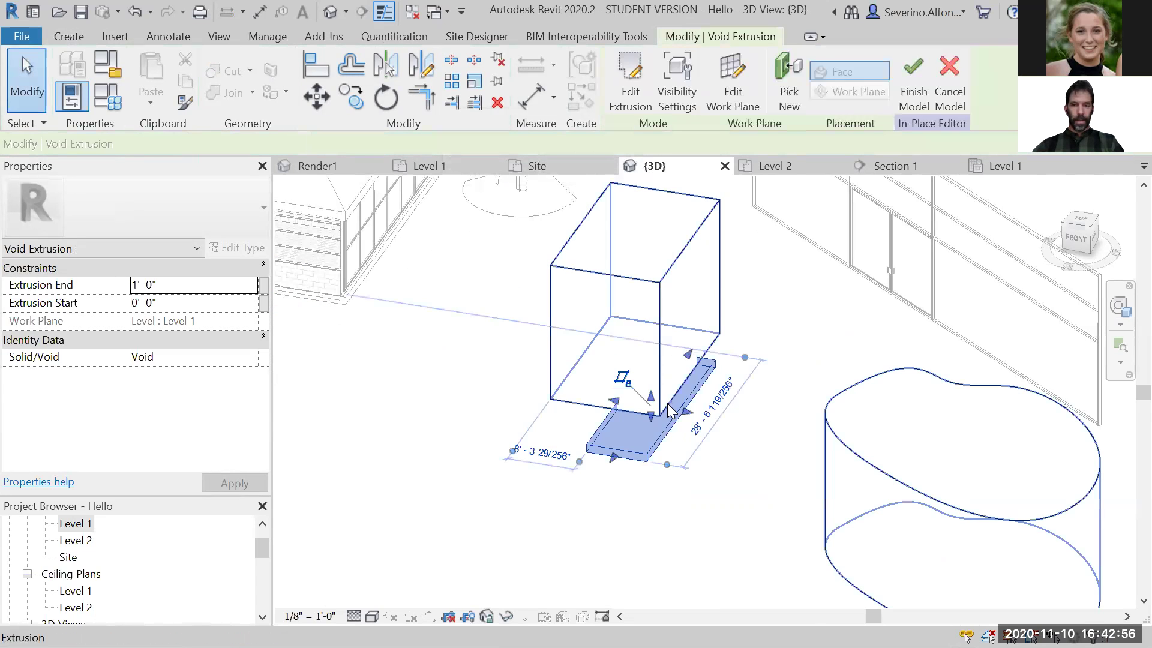
Select the void and widen it so the notch measures 4'-0"
click(653, 401)
key(Escape)
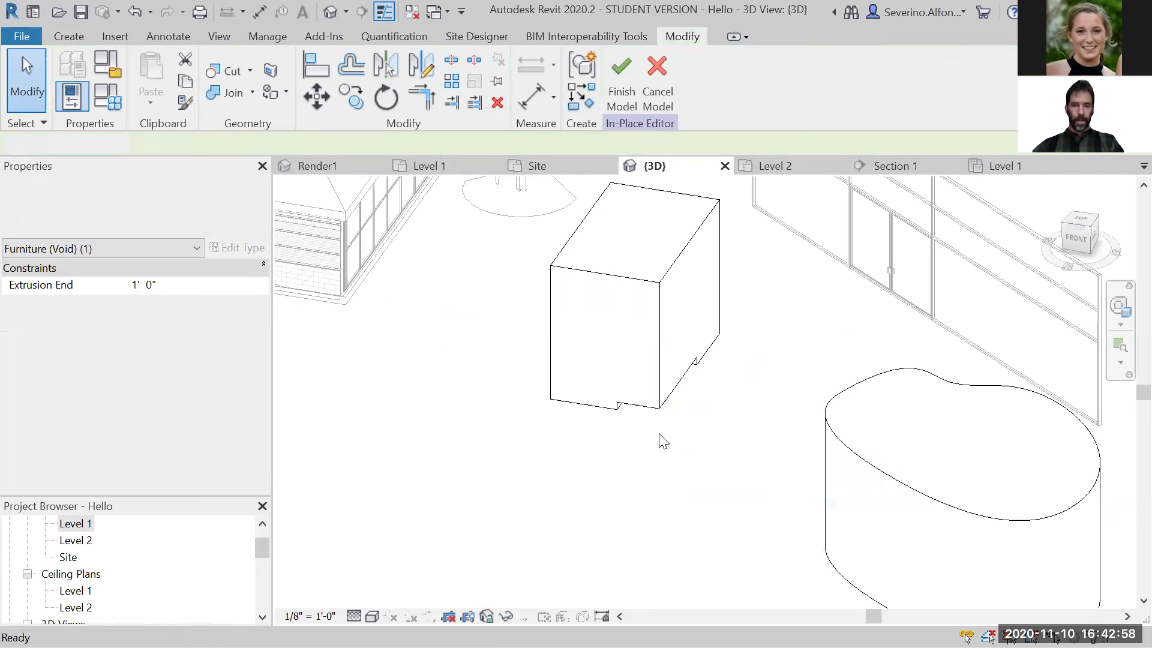
click(670, 414)
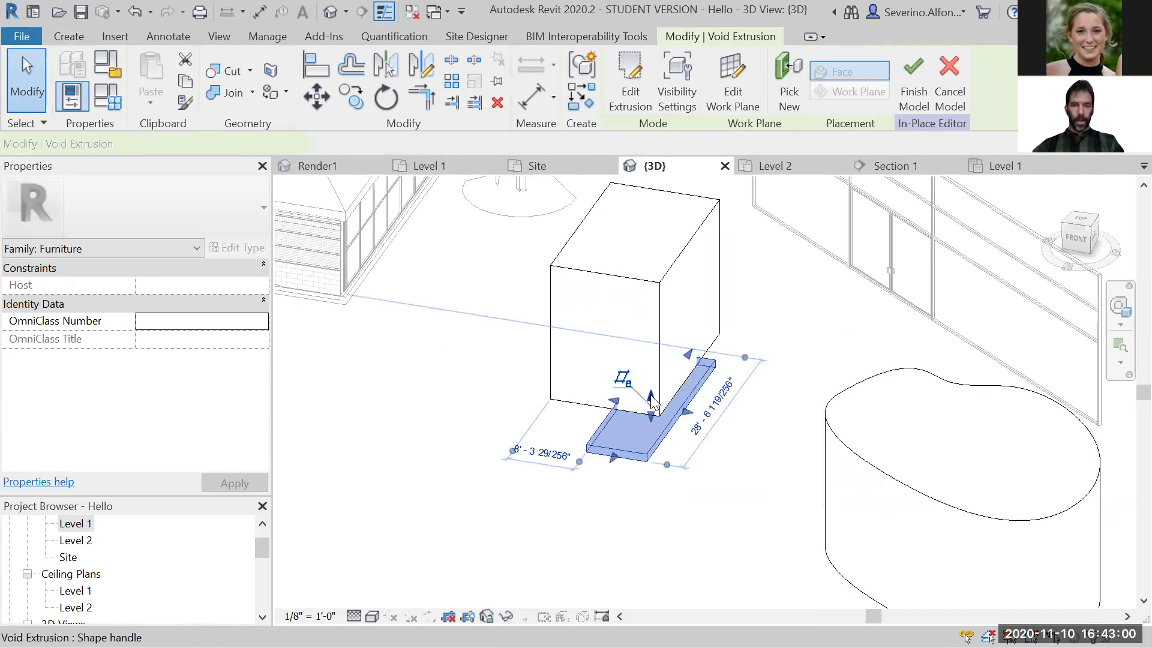
click(697, 494)
shift+middle_drag(684, 421, 775, 531)
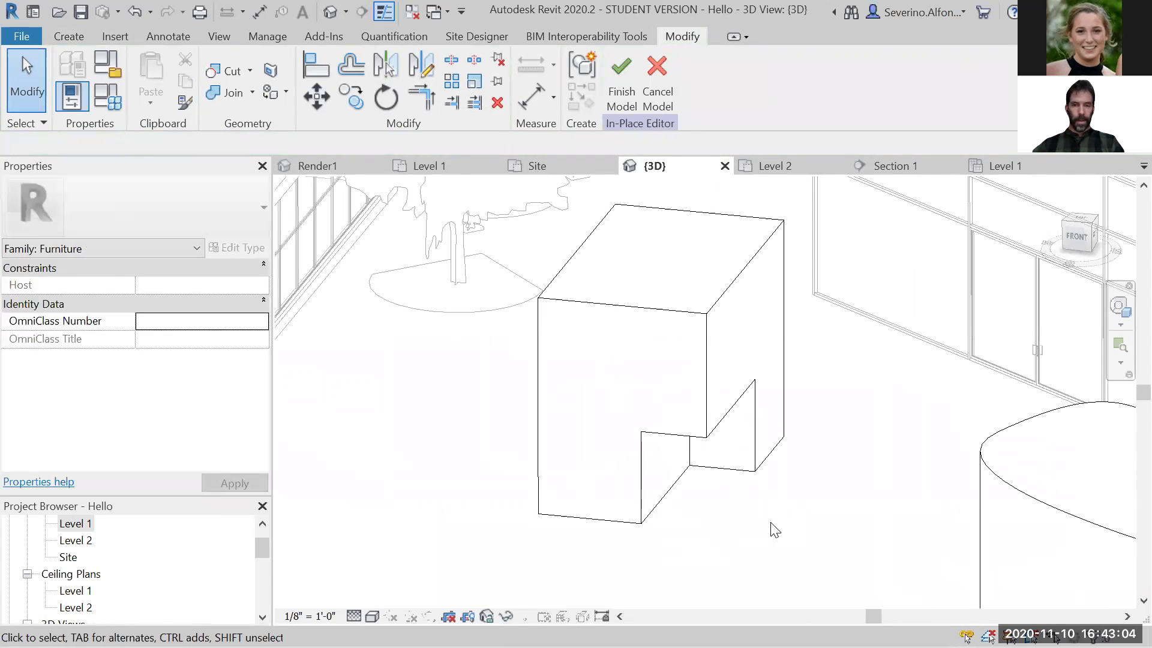
shift+middle_drag(792, 471, 750, 447)
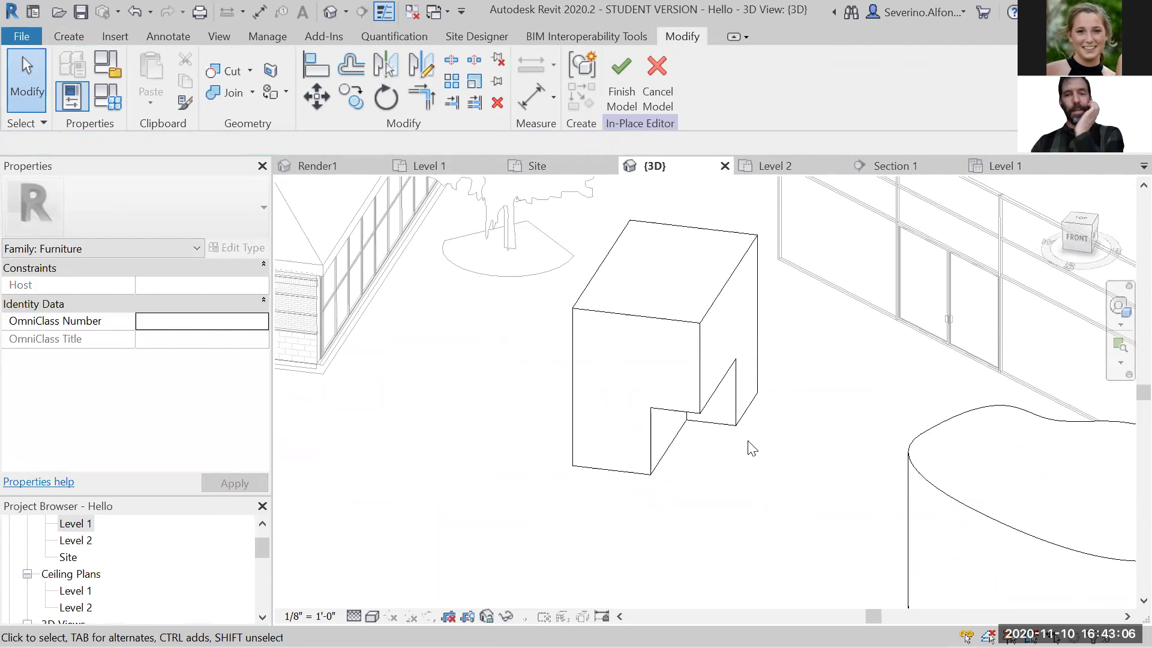
click(708, 436)
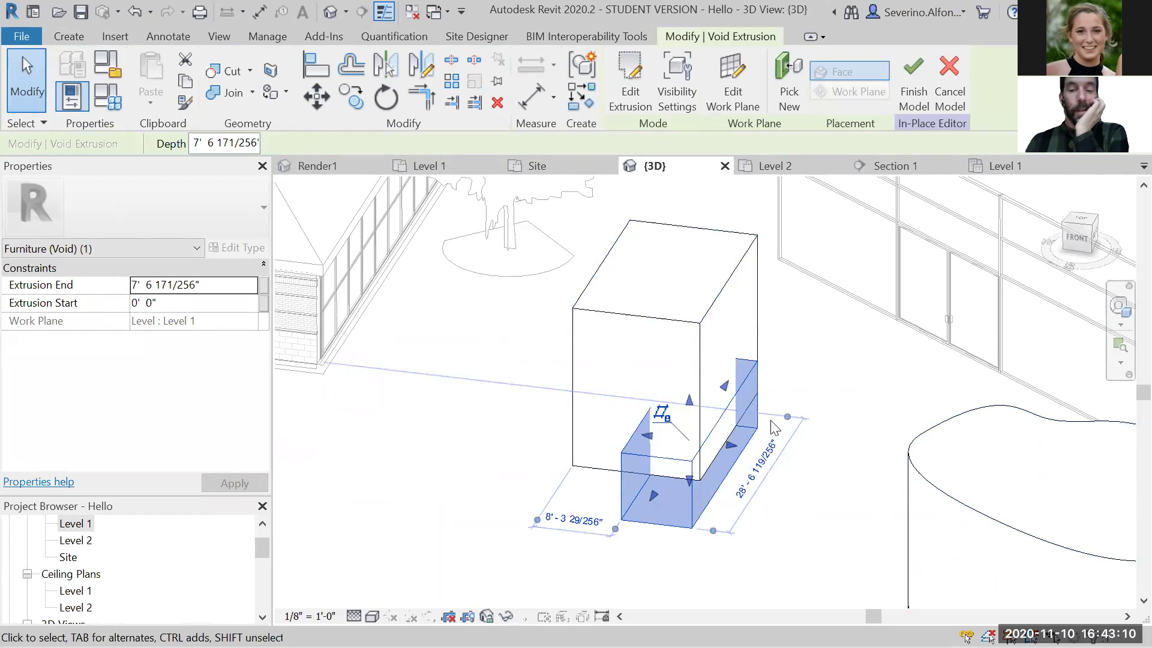
drag(647, 435, 607, 431)
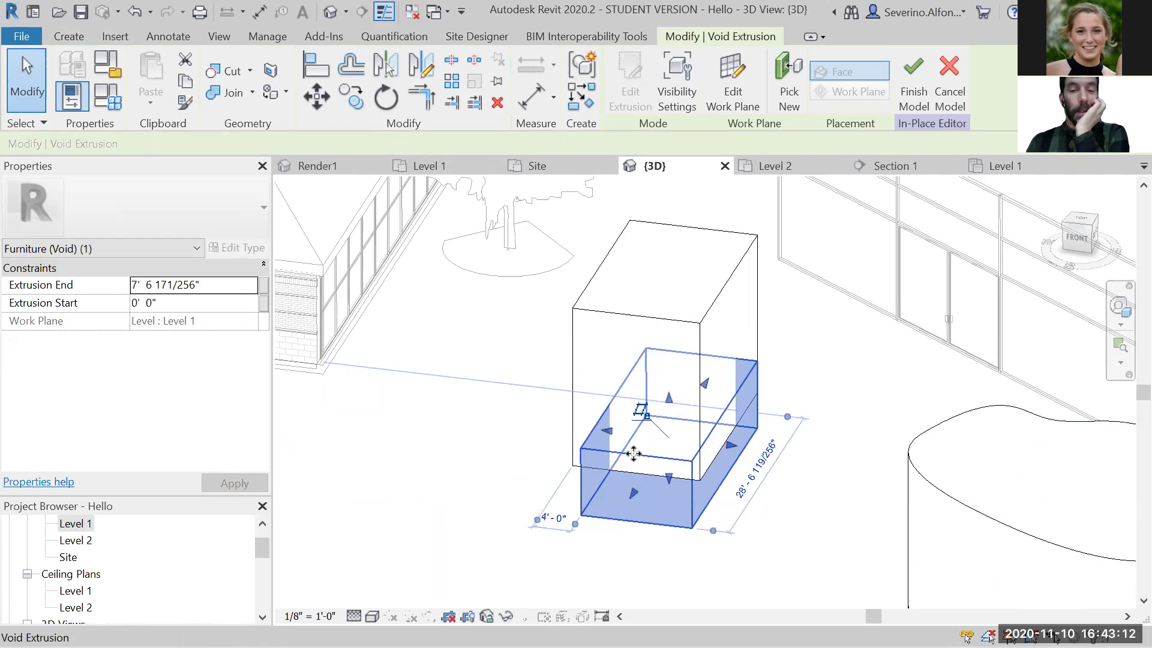
click(826, 434)
middle_drag(812, 427, 637, 352)
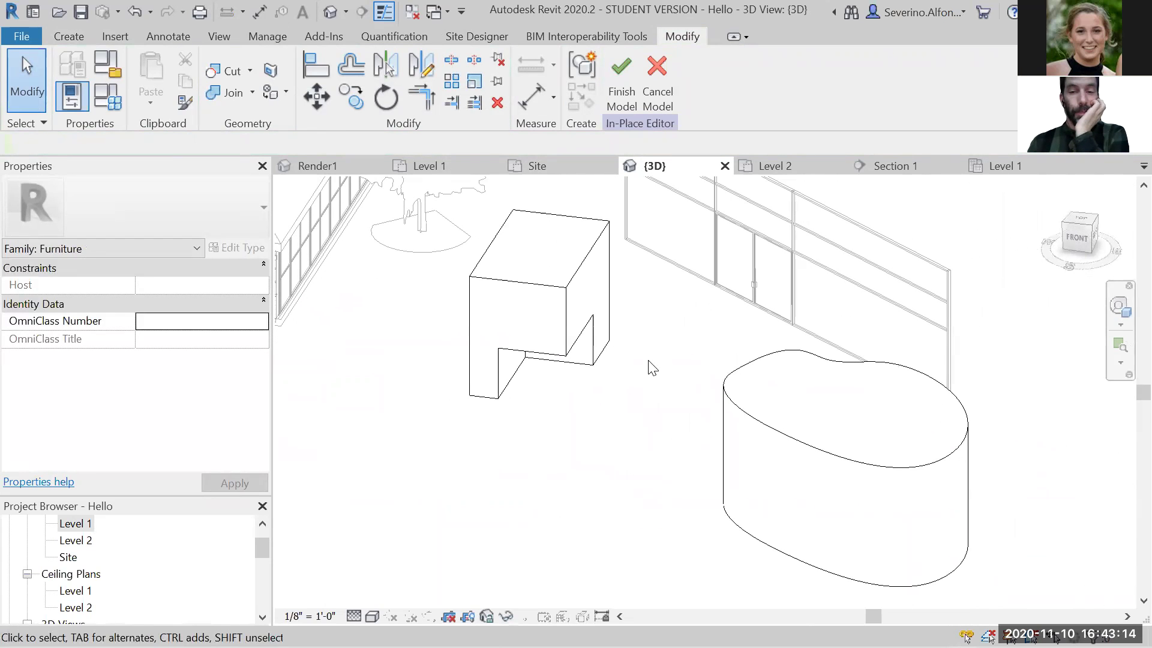
Finish the in-place furniture model, then reselect it and reopen it for in-place editing
click(611, 81)
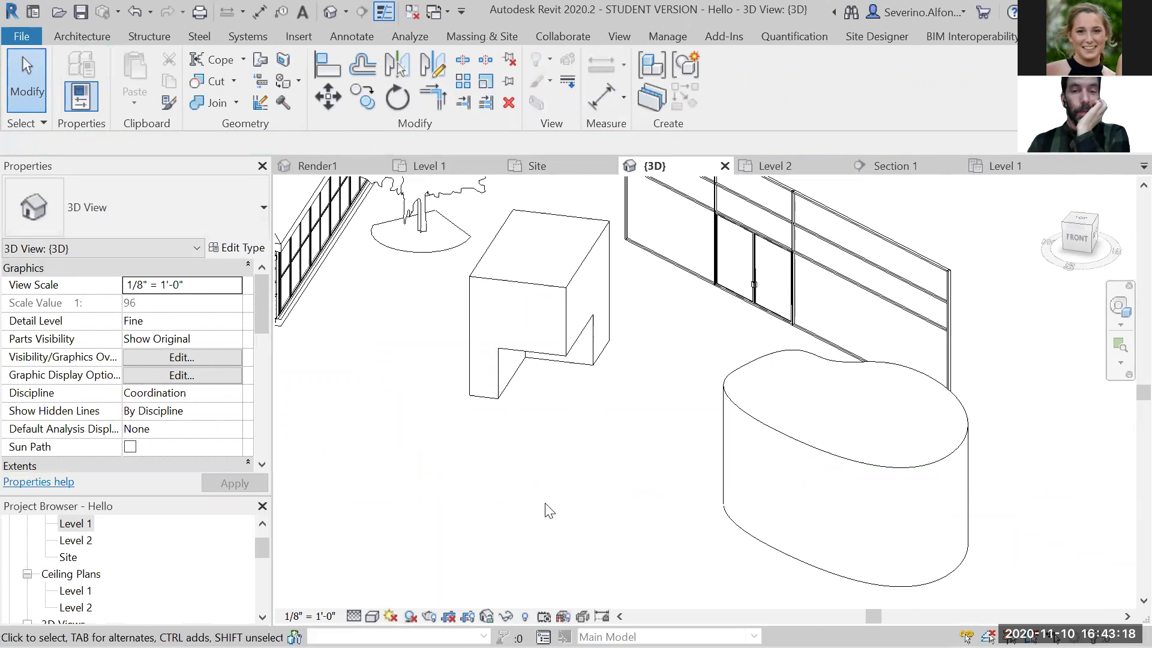
scroll(498, 444, down, 3)
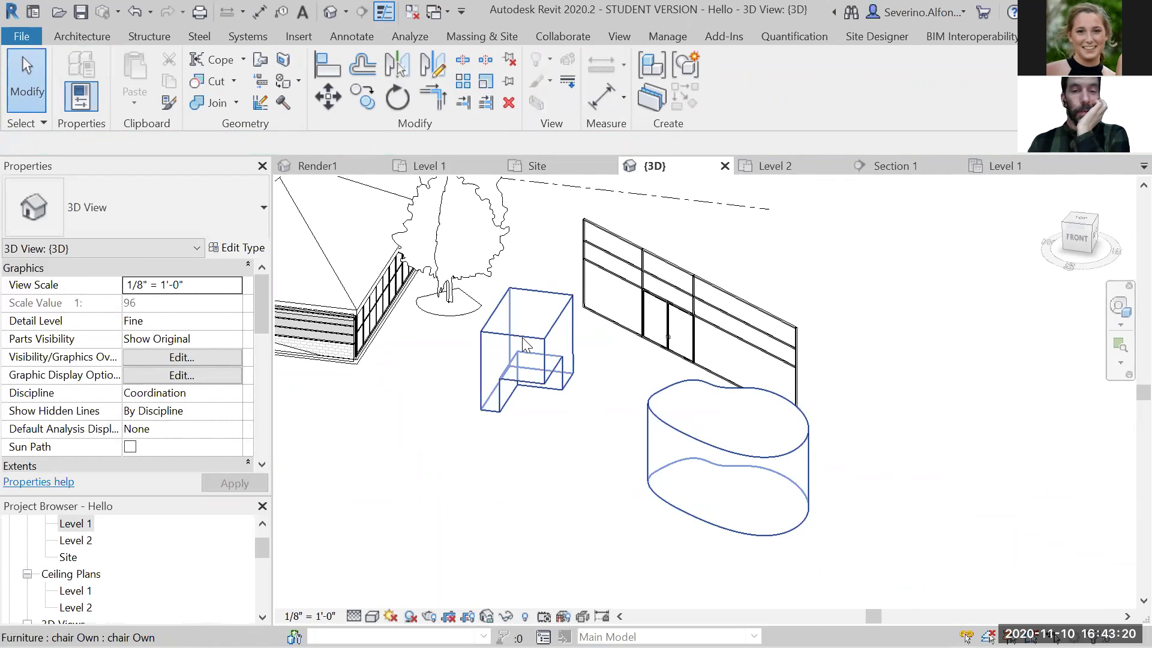
click(515, 396)
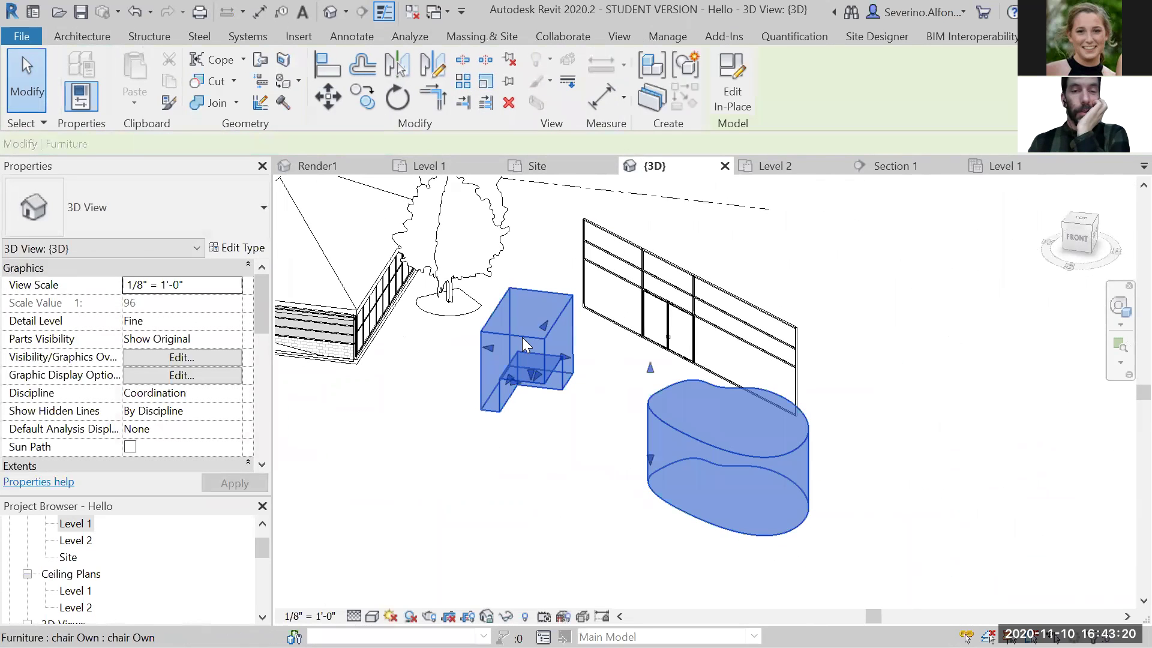
click(727, 93)
Sketch an inscribed hexagon in front of the notched box and finish it as a solid extrusion
click(74, 40)
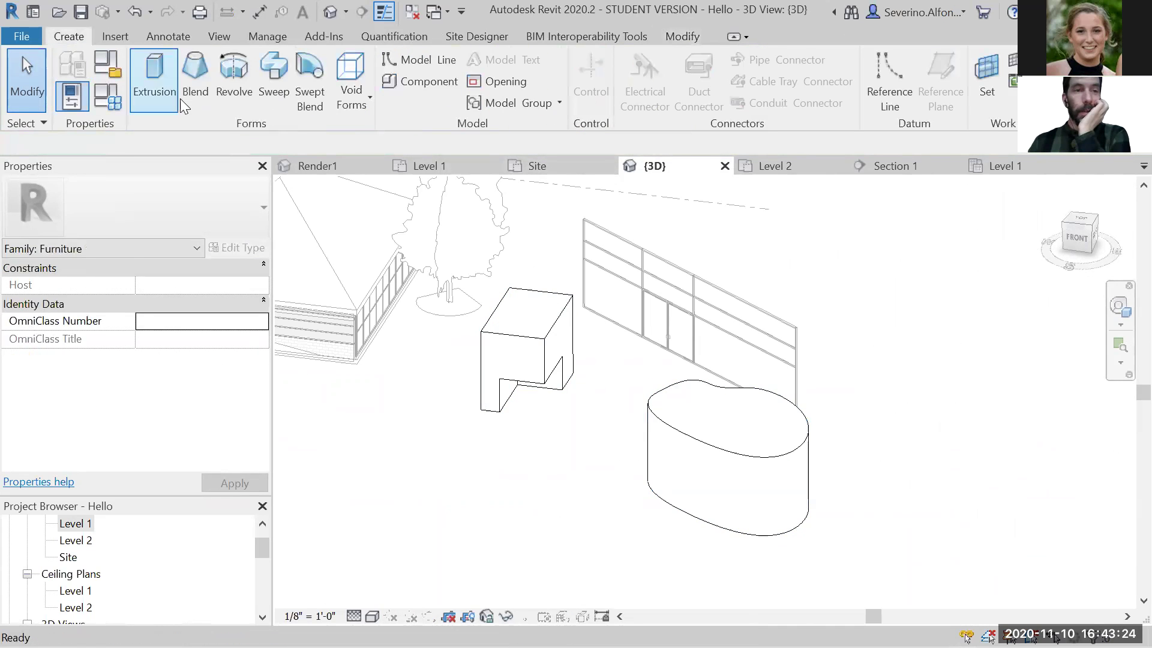
click(155, 84)
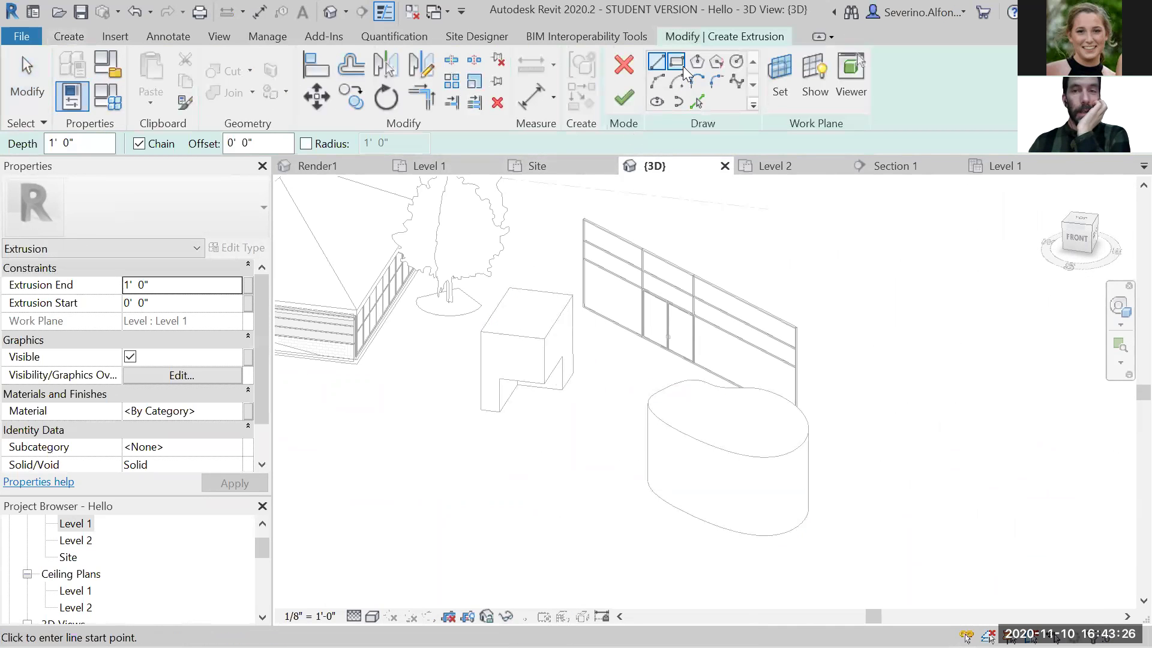
click(695, 62)
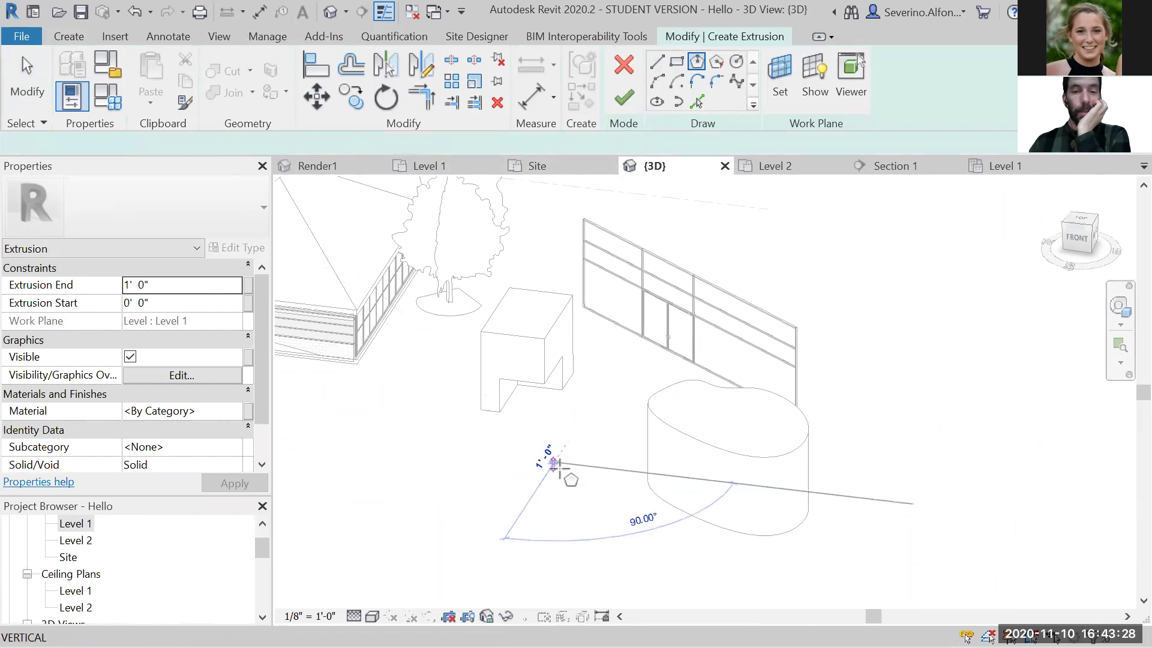
click(551, 462)
click(575, 477)
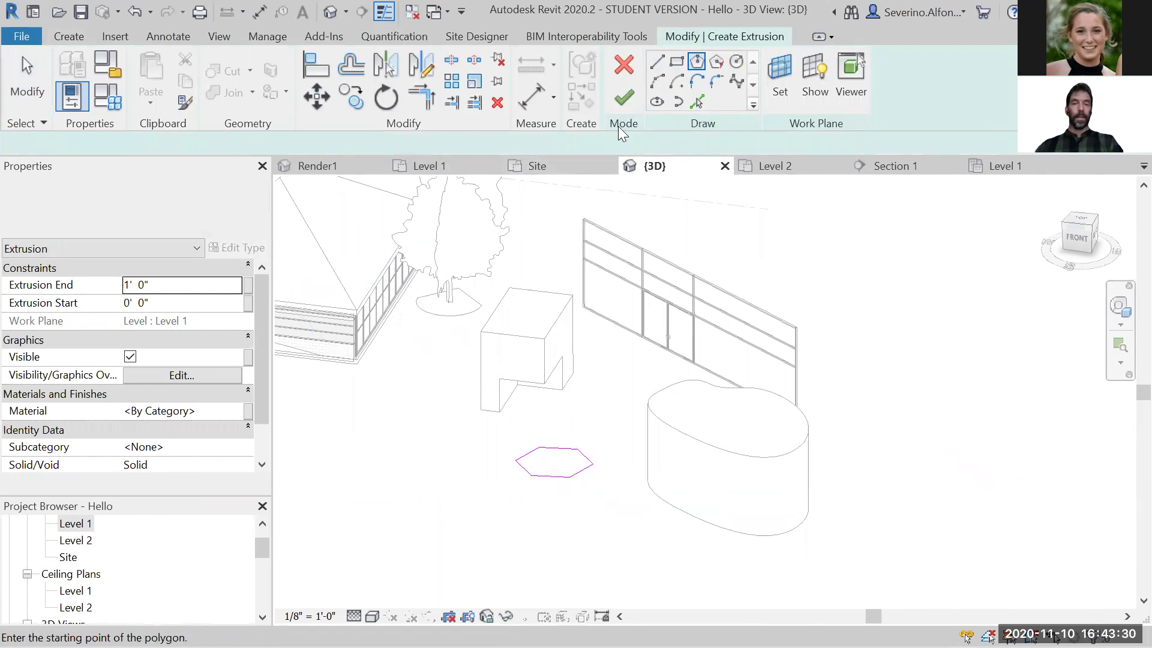
click(623, 96)
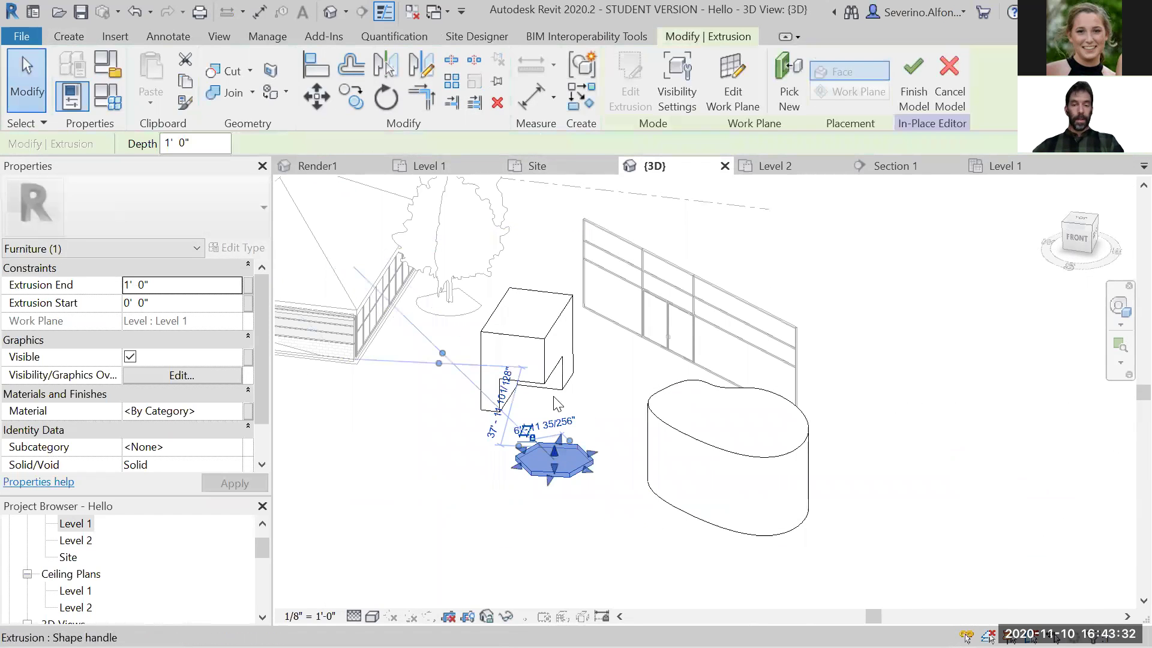
Finish the furniture model with its full-height hexagonal column, then select it and orbit around it
key(Escape)
shift+middle_drag(636, 522, 563, 450)
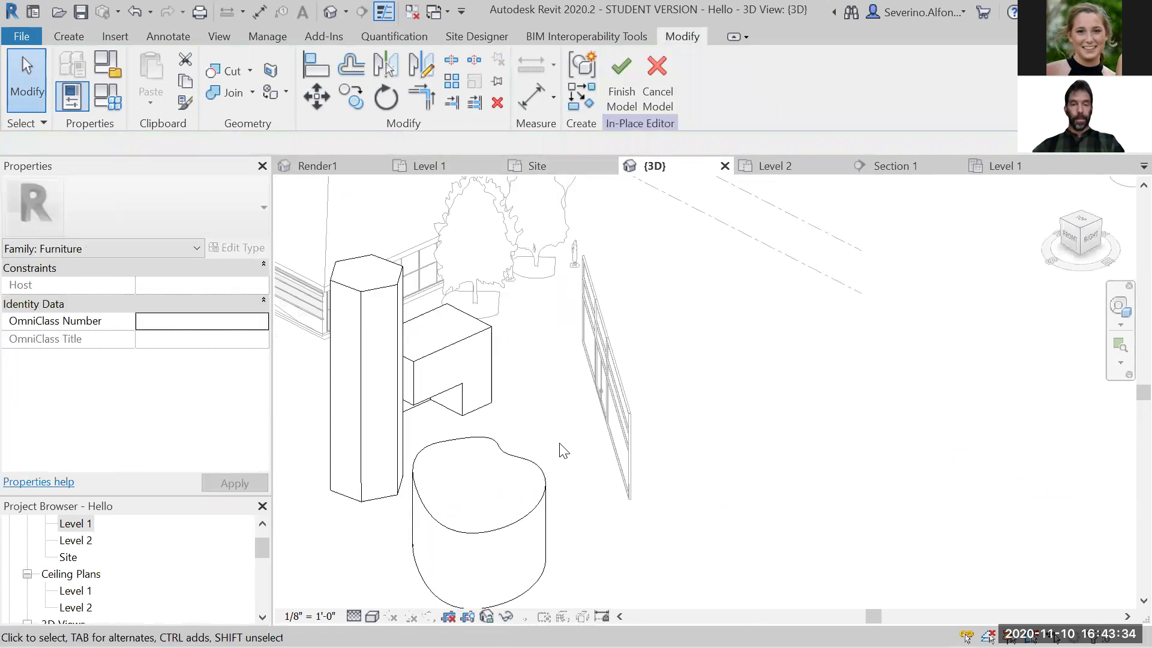
click(624, 79)
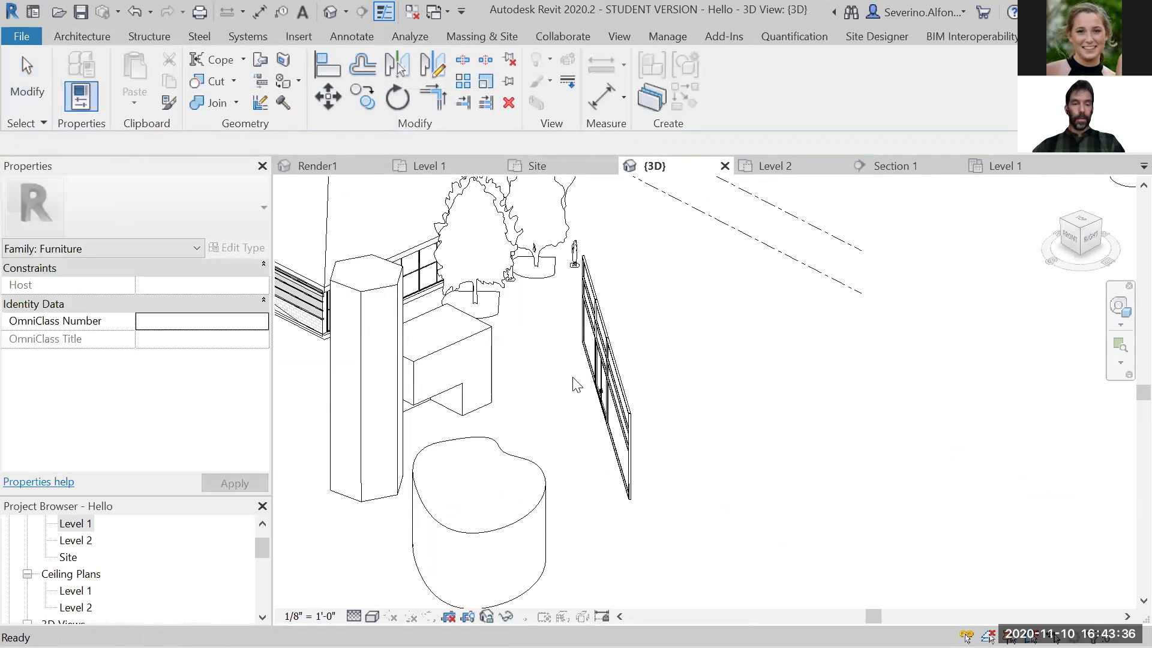
click(446, 359)
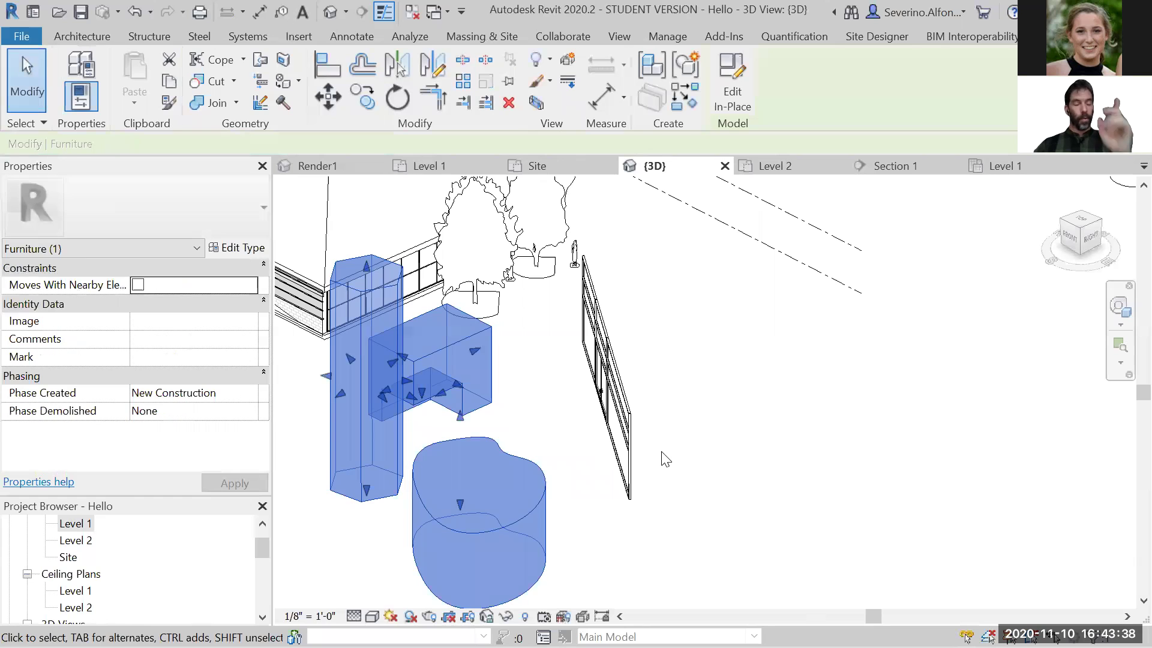
shift+middle_drag(675, 467, 758, 443)
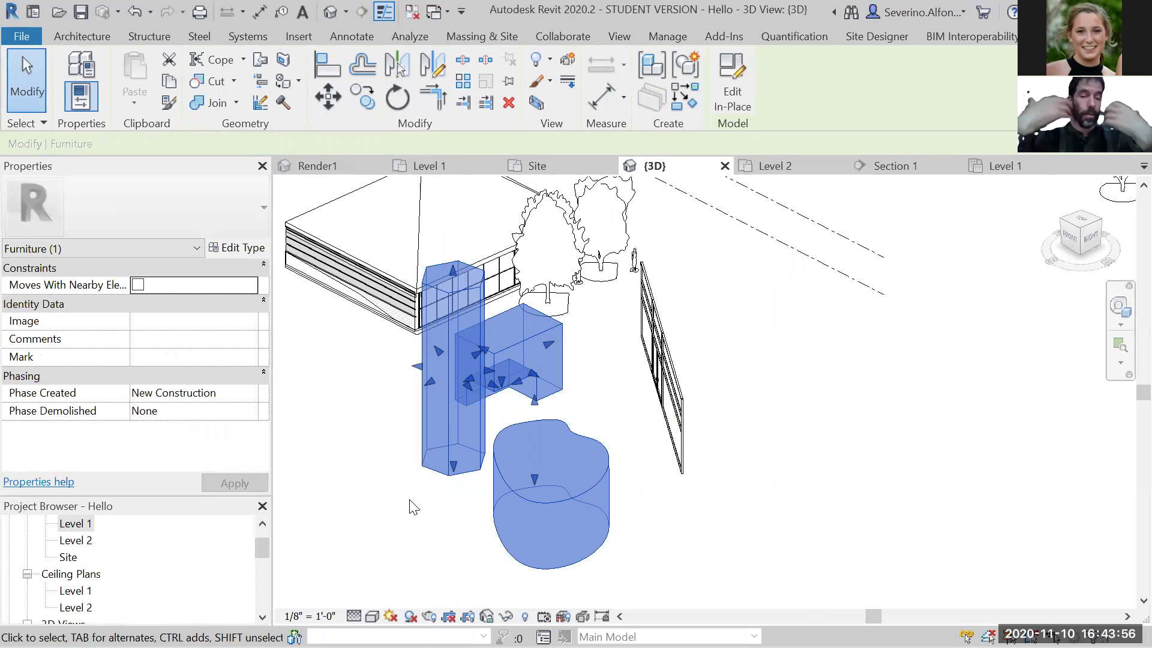
mouse_move(410, 507)
shift+middle_down()
mouse_move(476, 484)
mouse_move(628, 535)
mouse_move(734, 441)
mouse_move(579, 449)
shift+middle_up()
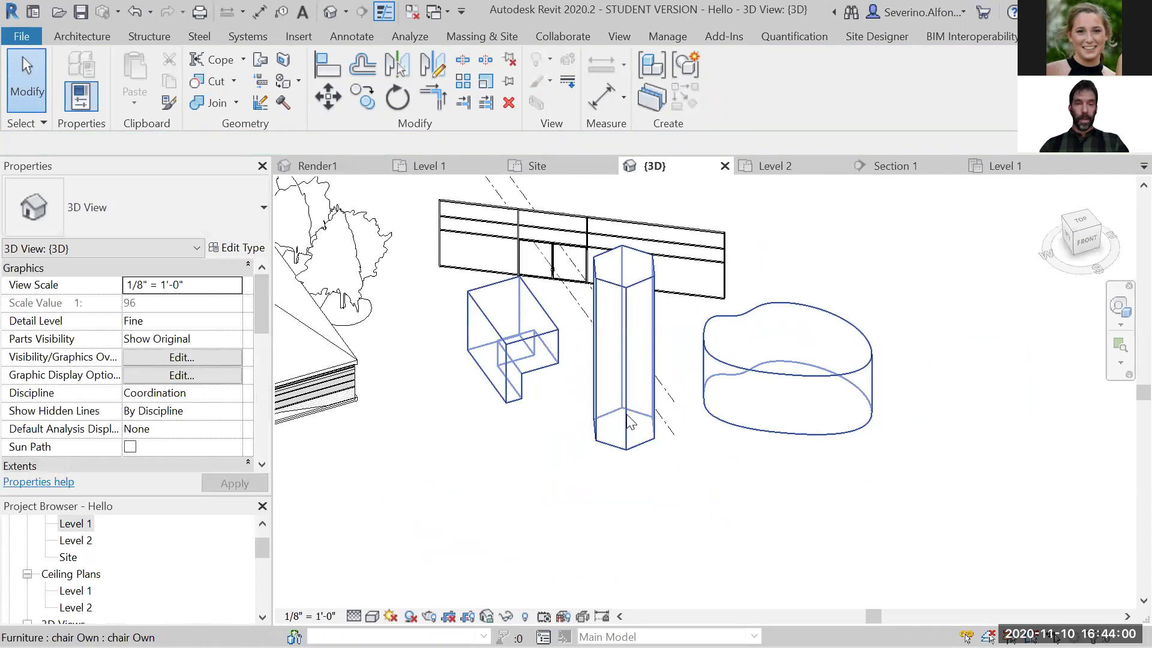
Delete the hexagonal column, the blob and notched box extrusions, and the void, then confirm removing the empty family
click(737, 84)
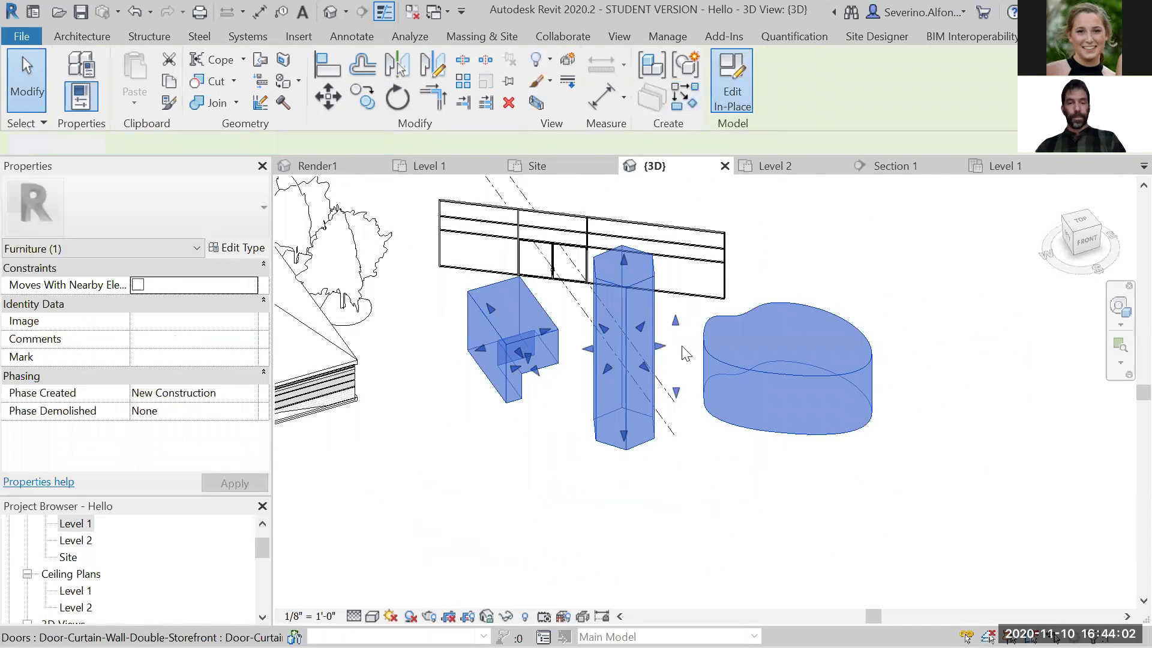
click(636, 414)
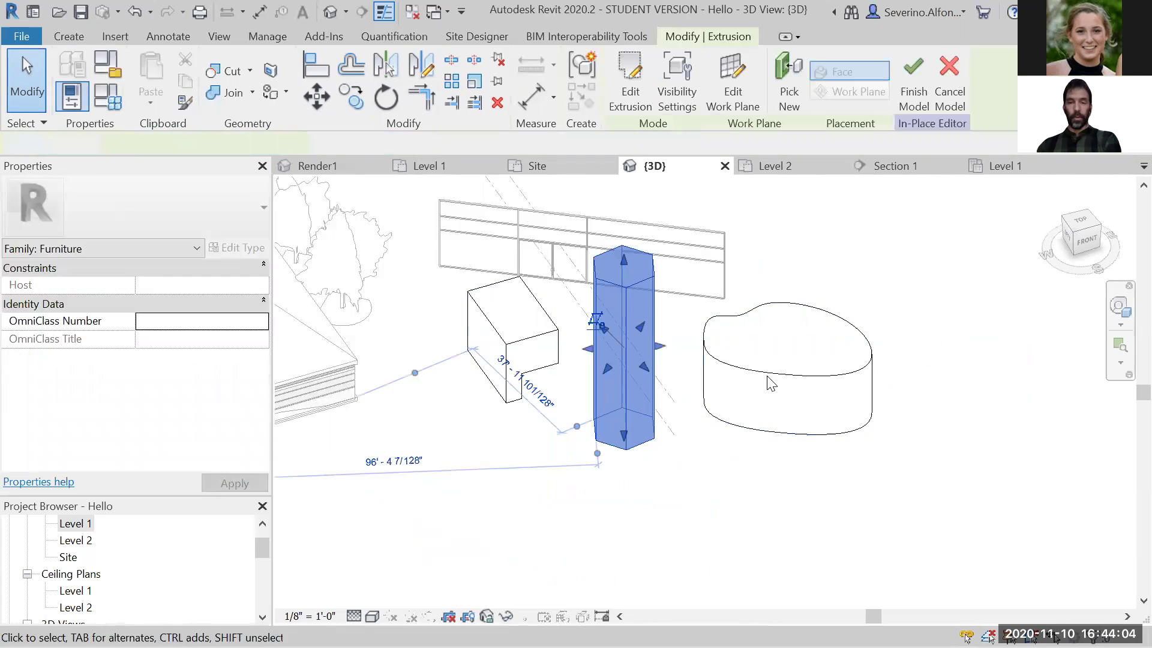
key(Delete)
click(761, 376)
key(Delete)
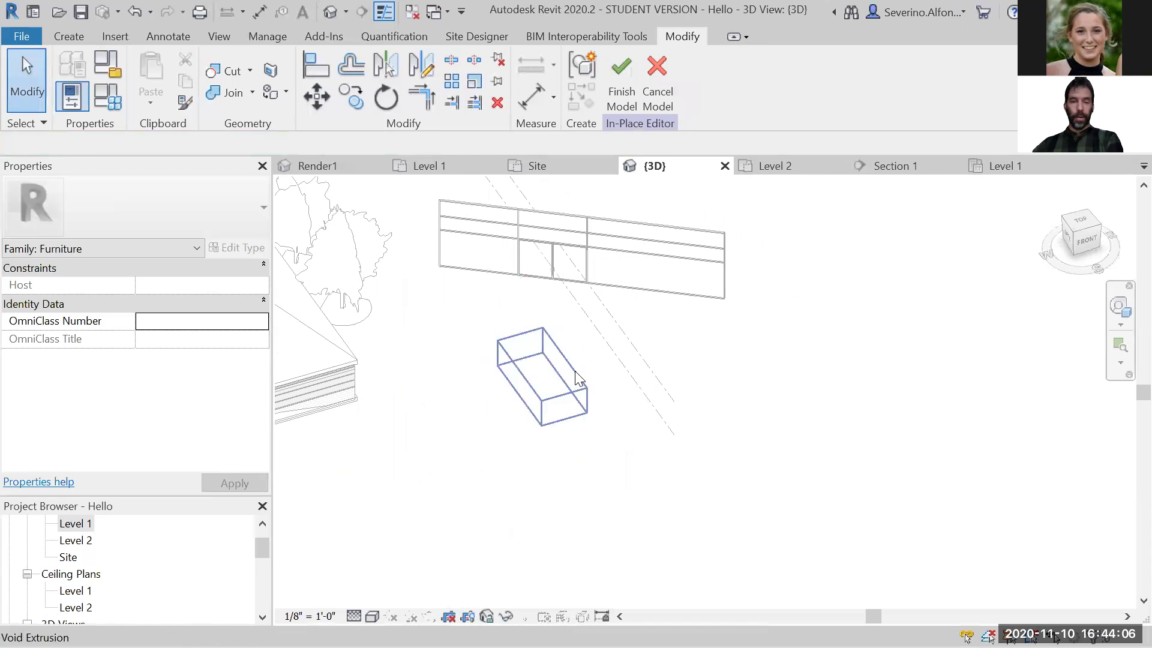
click(576, 378)
key(Delete)
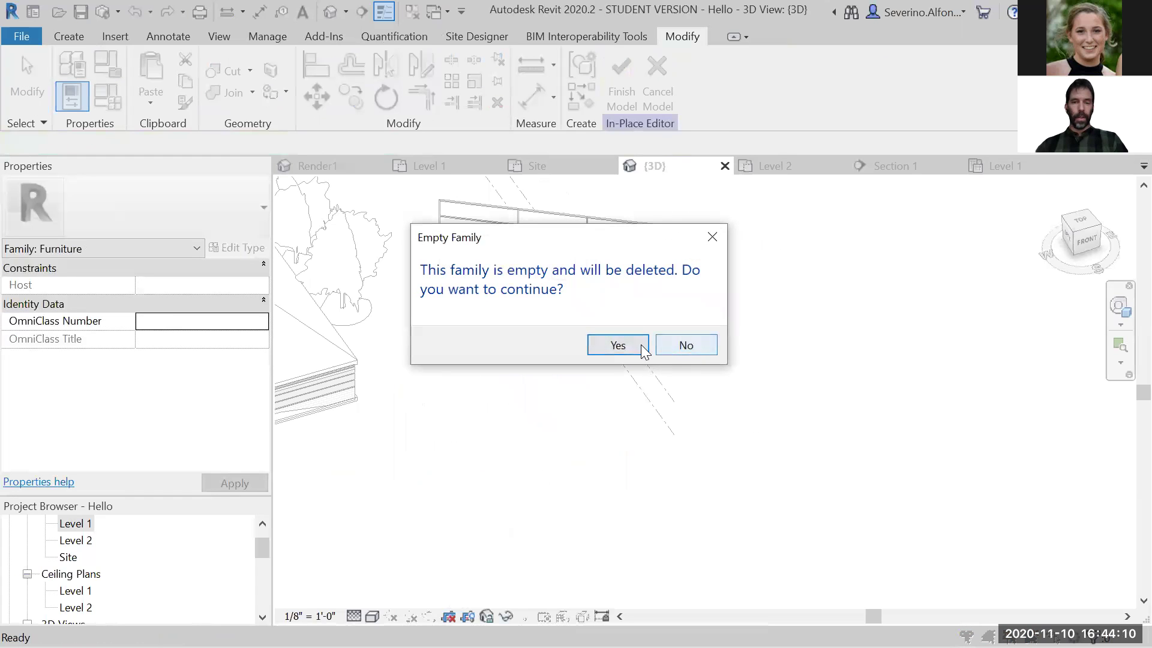
click(640, 345)
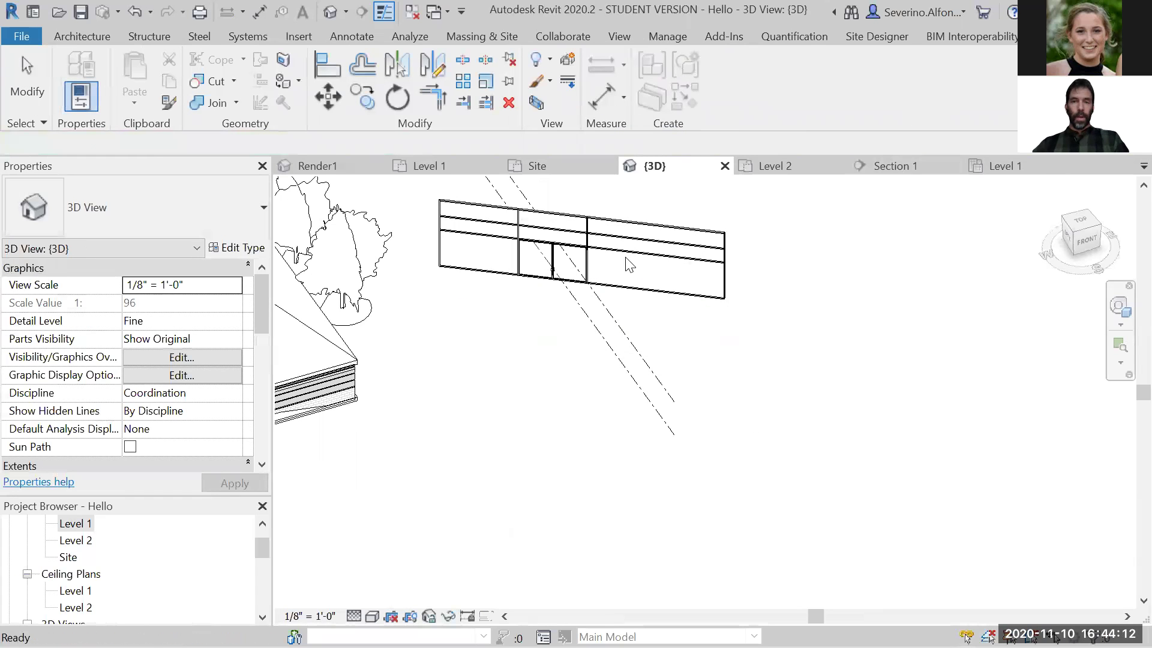
Switch to the Architecture tools and orbit the 3D view to show the whole site
click(73, 38)
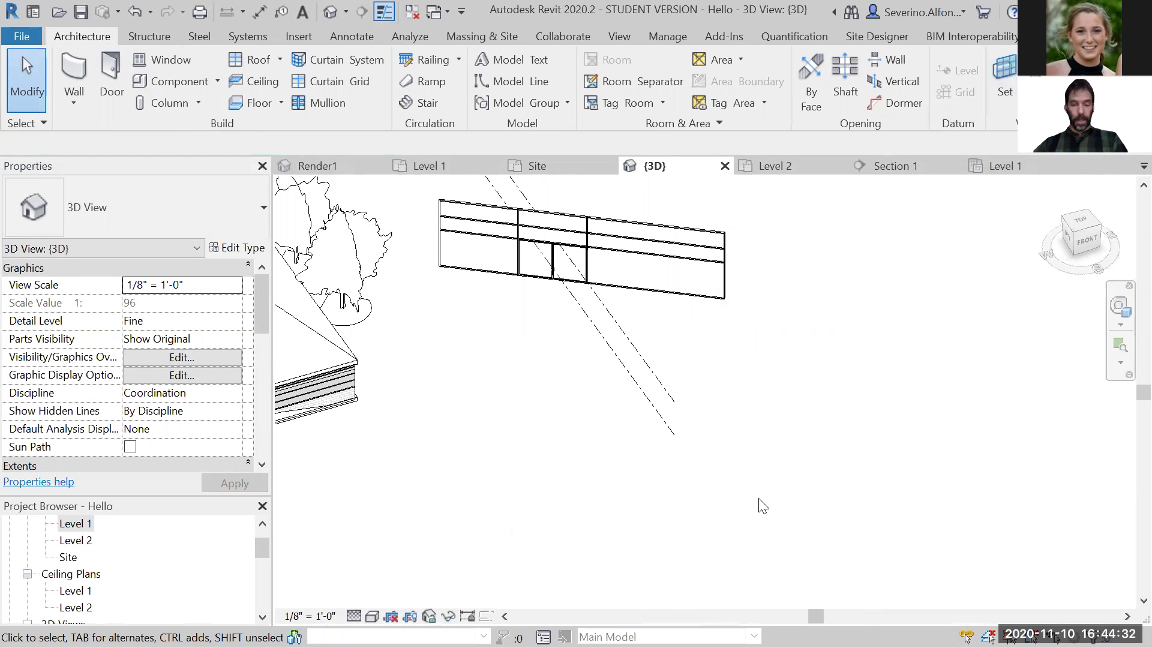
key(super)
key(super)
shift+middle_drag(818, 412, 763, 445)
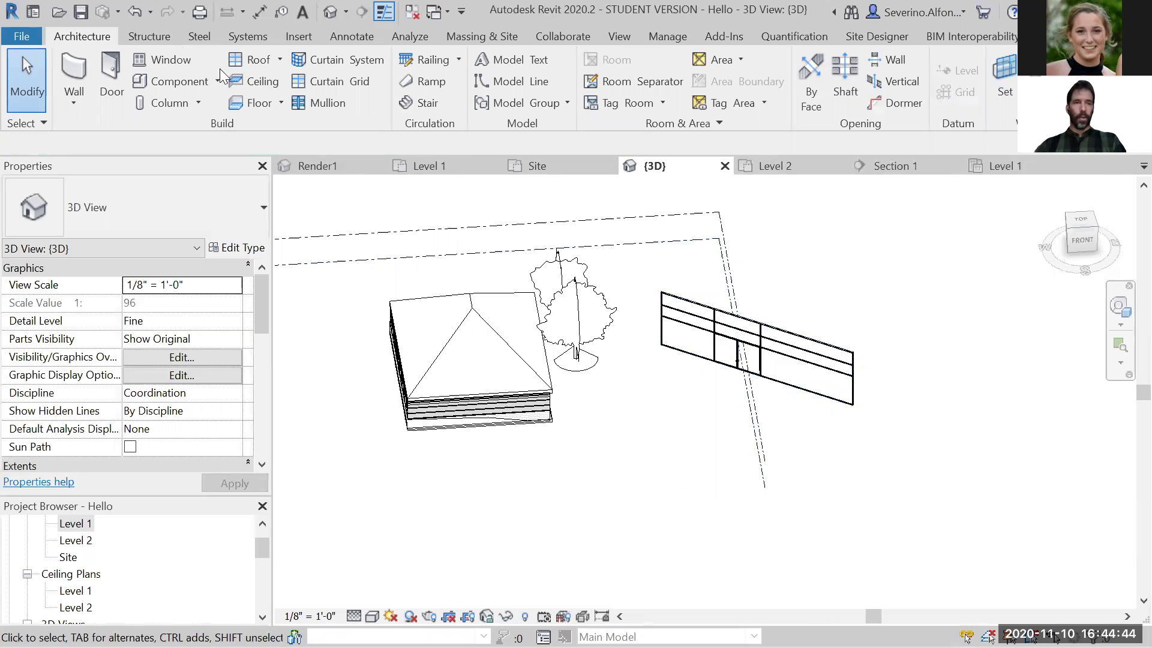
Start a new Model In-Place component in the Furniture category, keeping the default name
click(218, 82)
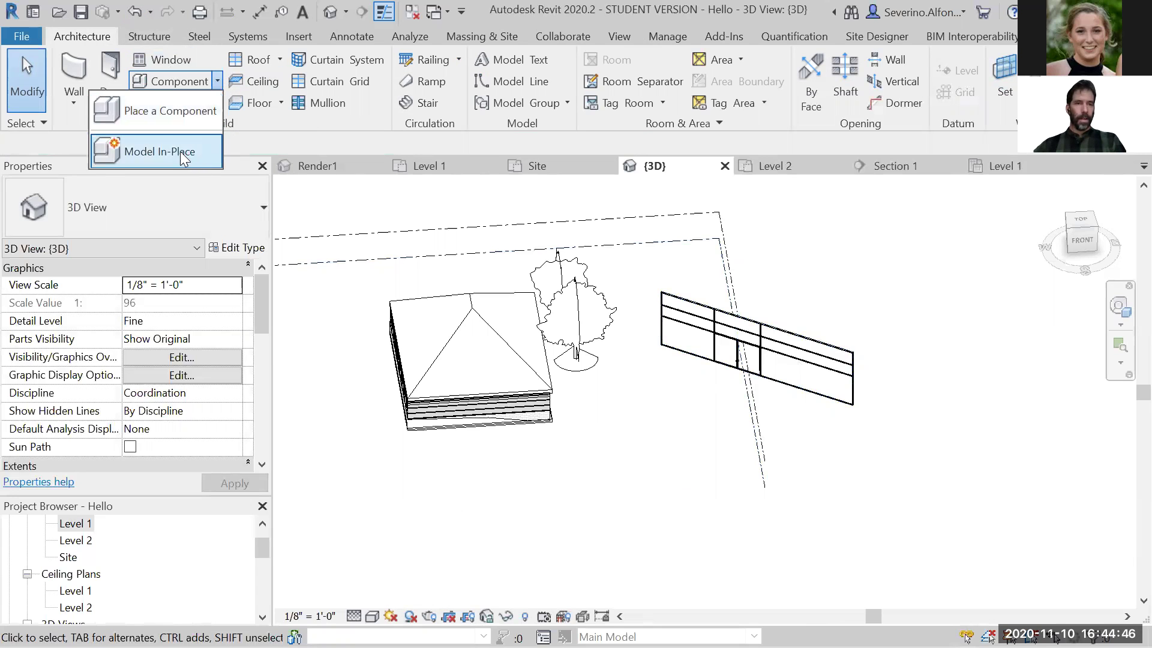
click(177, 154)
double_click(486, 294)
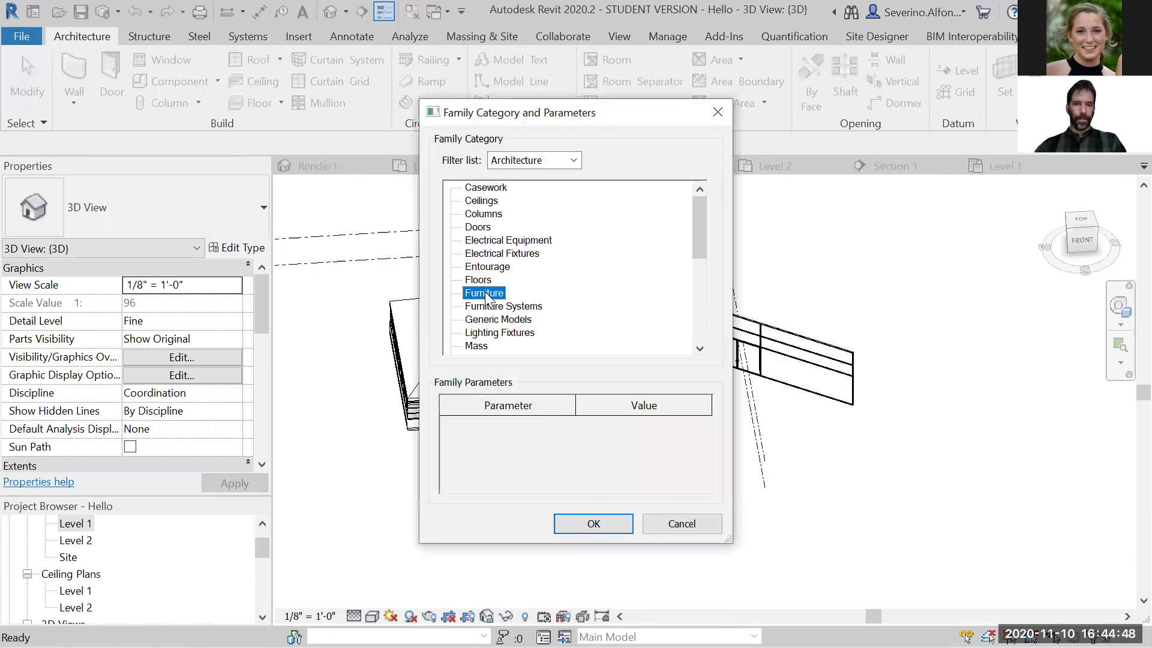
click(465, 350)
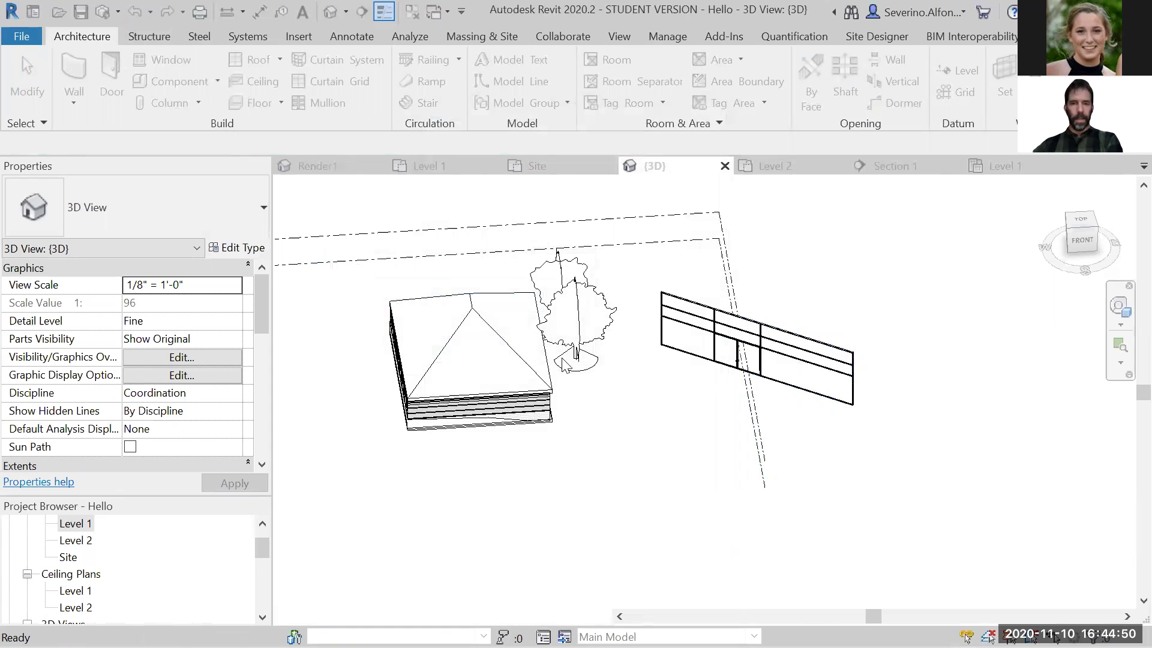
shift+middle_drag(674, 445, 681, 445)
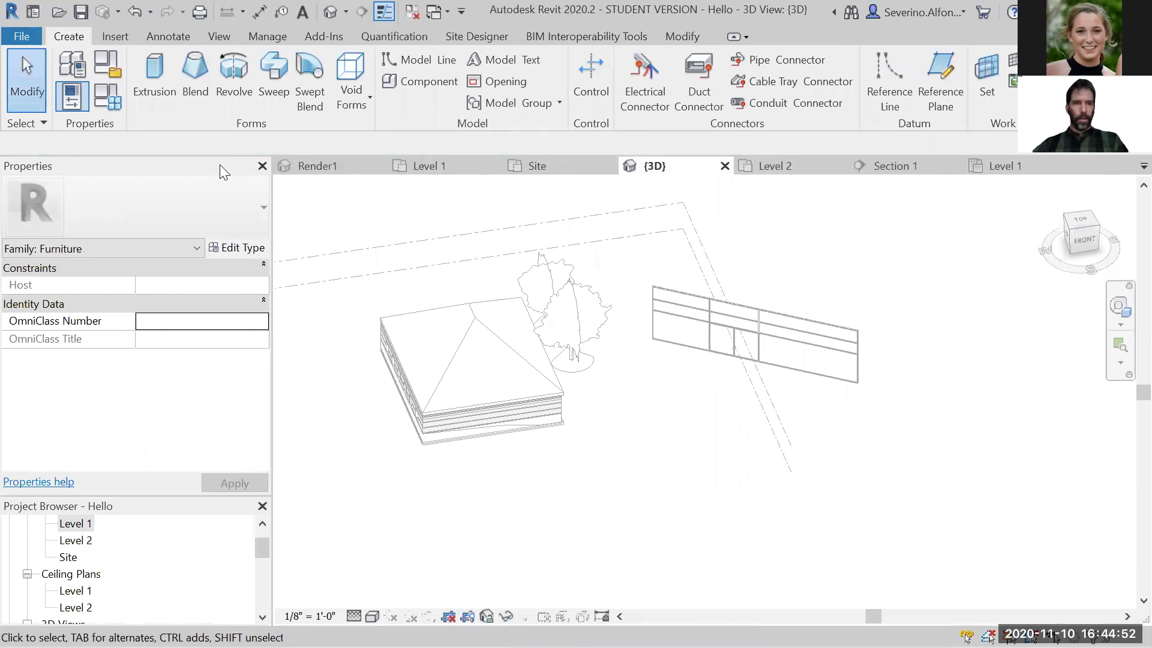
Sketch a rectangle by the storefront and finish it as a thin solid extrusion
click(154, 78)
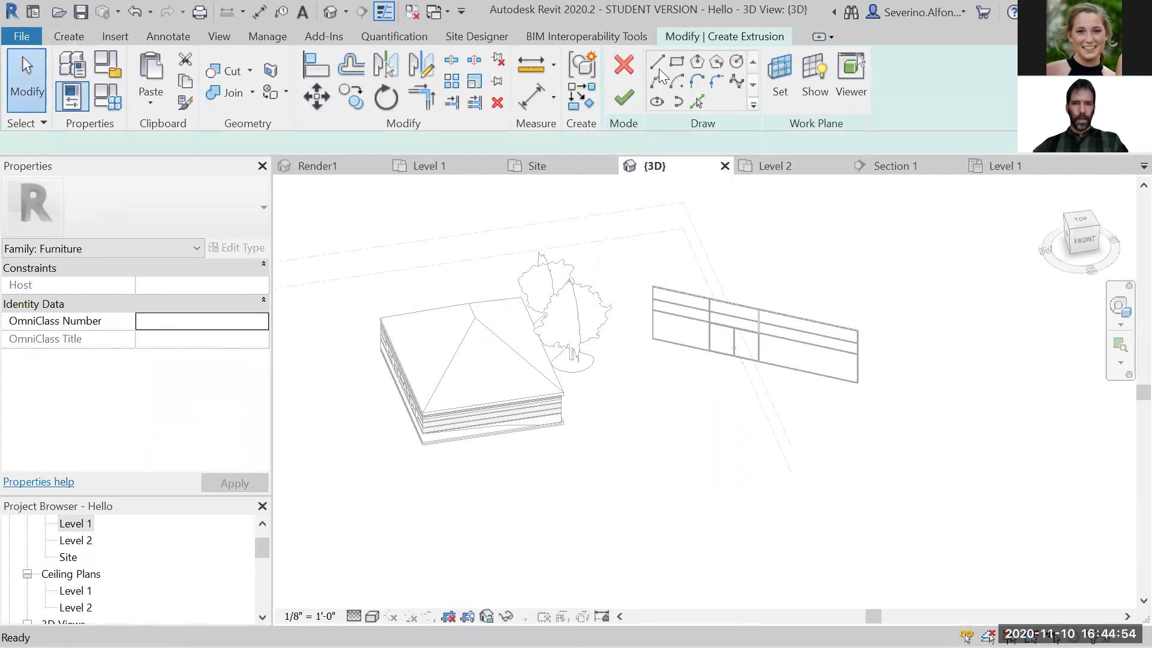
click(677, 61)
click(649, 401)
click(717, 464)
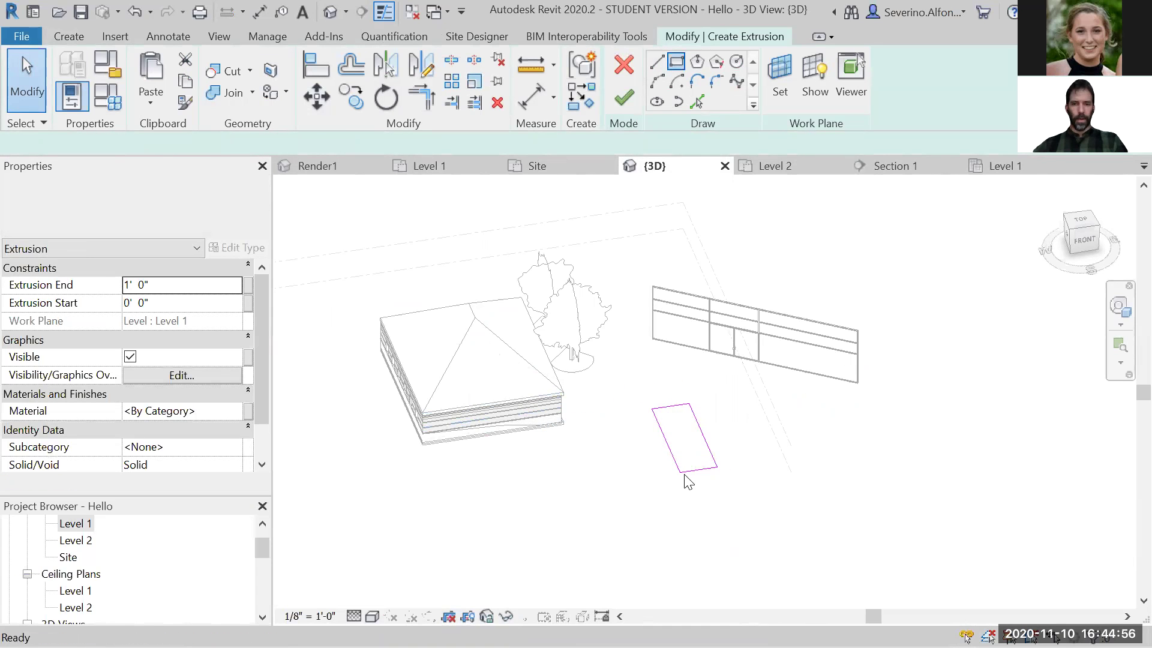
shift+middle_drag(714, 420, 724, 378)
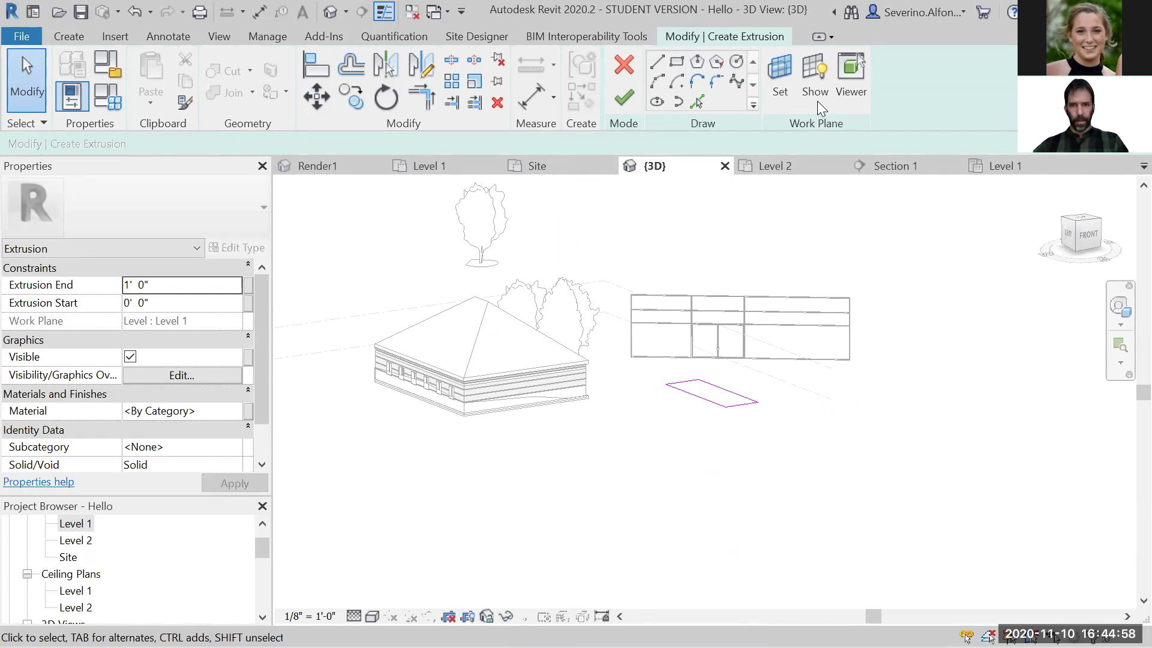
click(816, 82)
shift+middle_drag(780, 318, 678, 359)
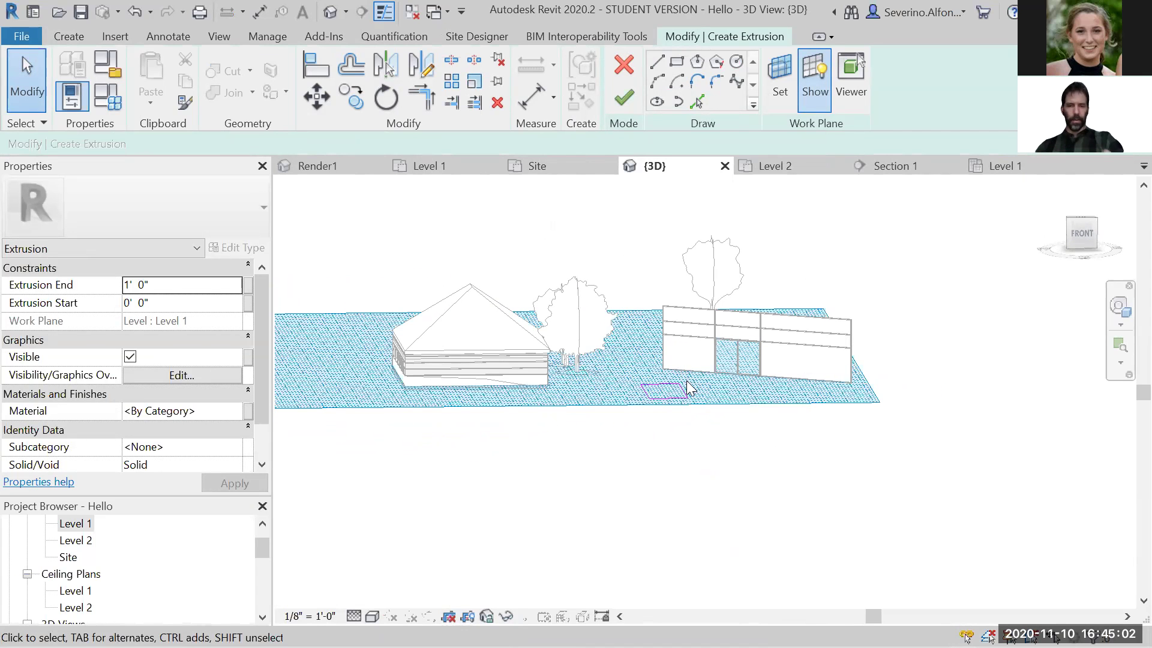
click(624, 99)
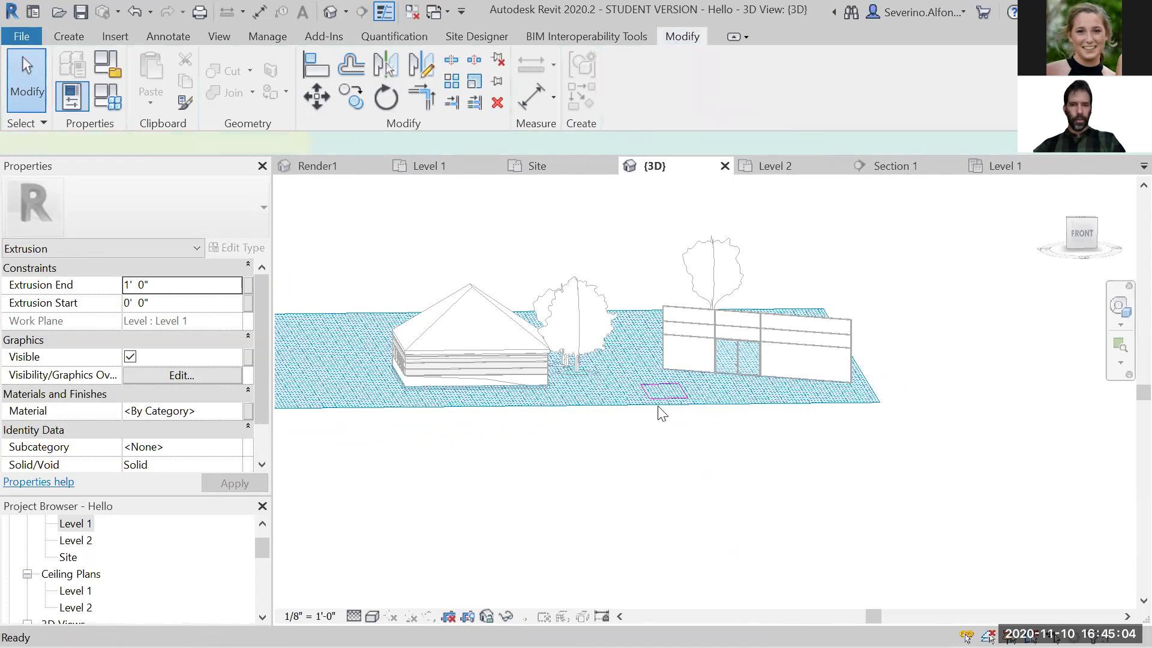
Stretch the extrusion's top upward into a block about 50' tall
click(662, 390)
drag(668, 387, 664, 223)
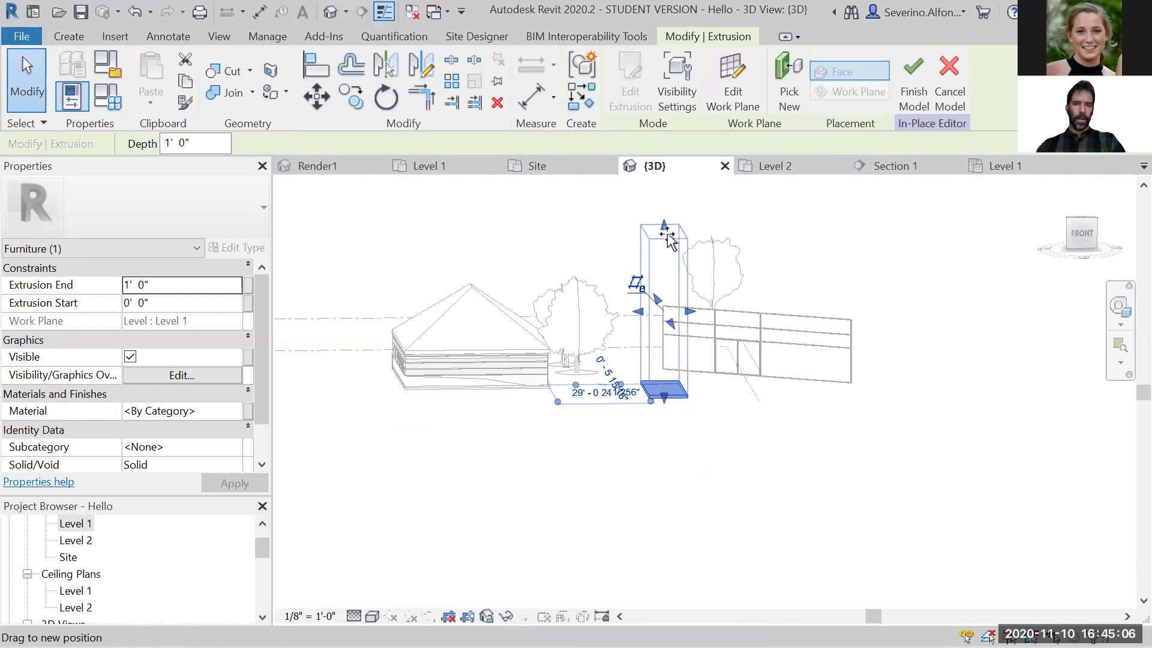
shift+middle_drag(600, 393, 660, 441)
click(835, 321)
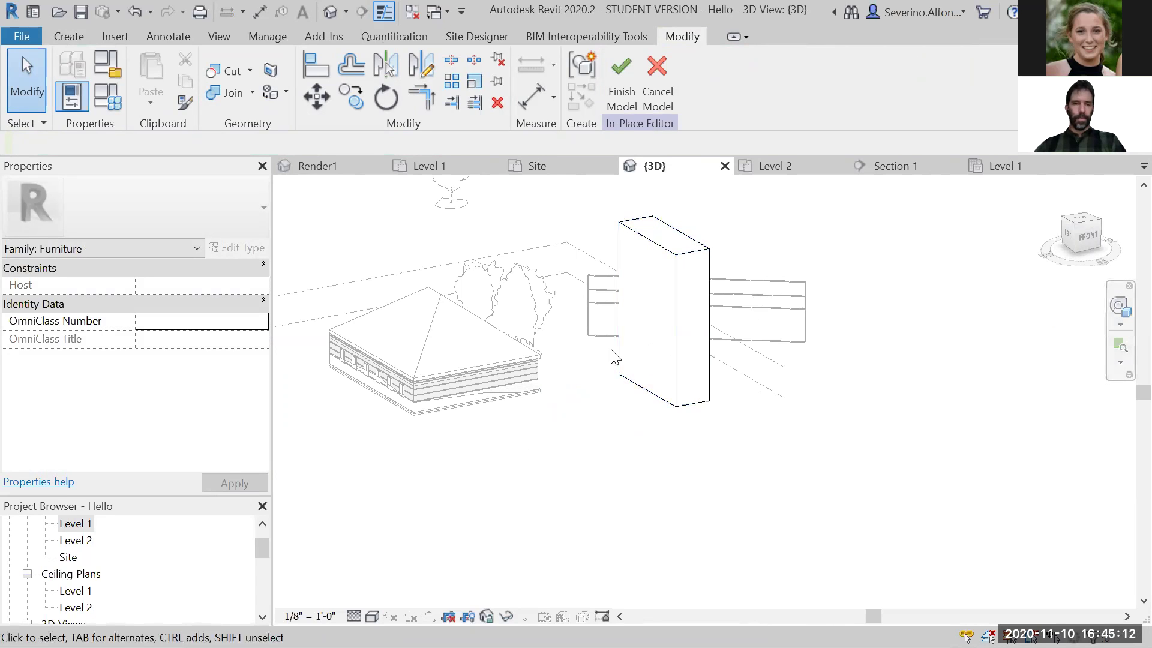
Start a second extrusion and use Pick a plane to set the tall block's side face as its work plane
click(67, 37)
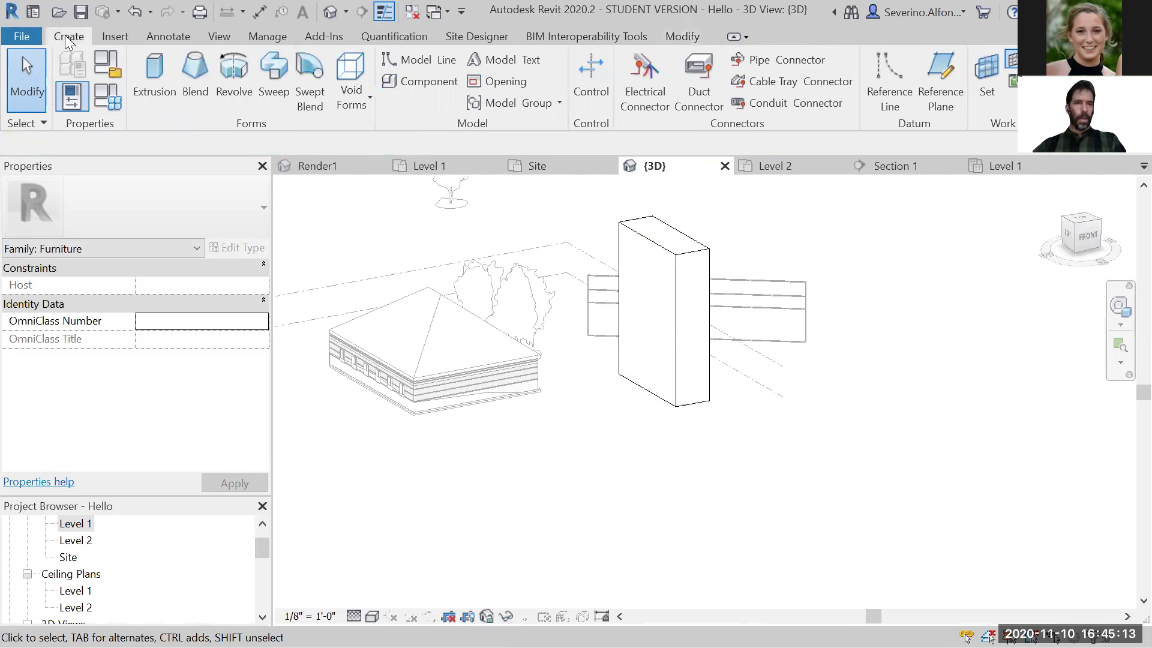
click(155, 66)
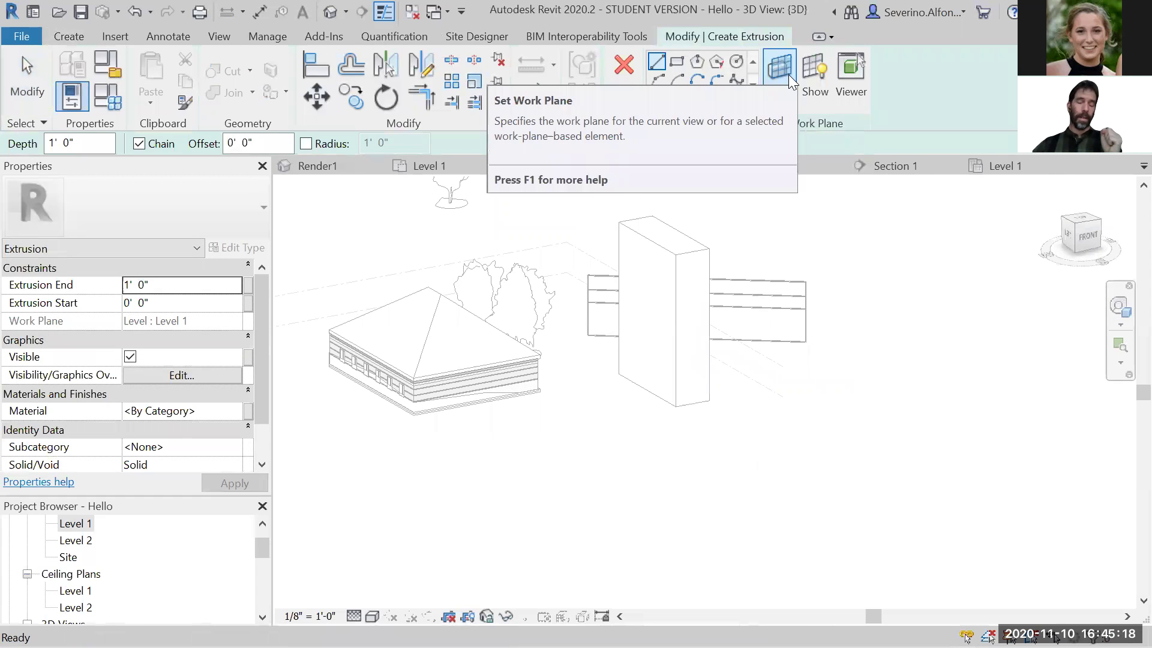
click(780, 71)
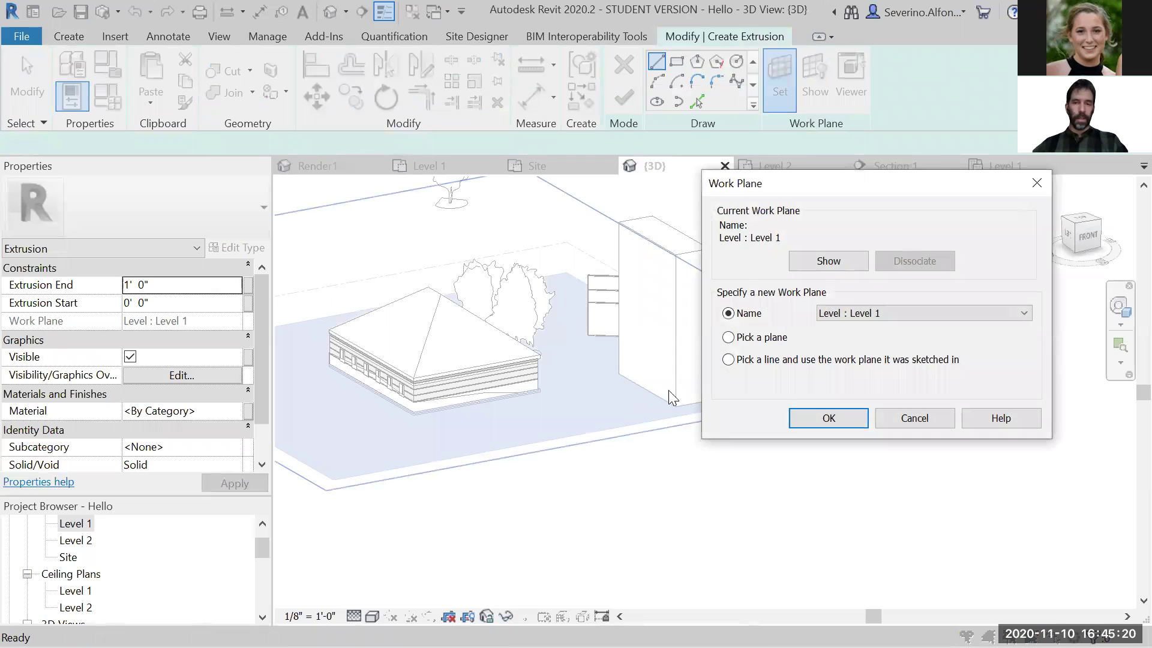
drag(807, 189, 414, 182)
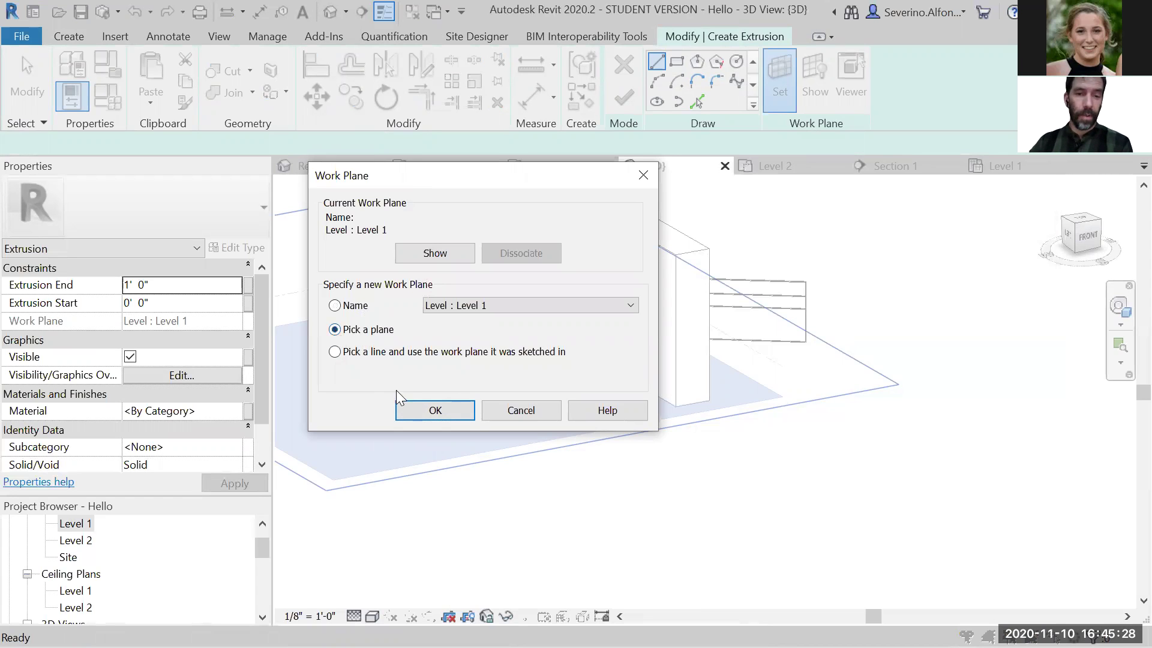
click(433, 412)
scroll(660, 348, up, 3)
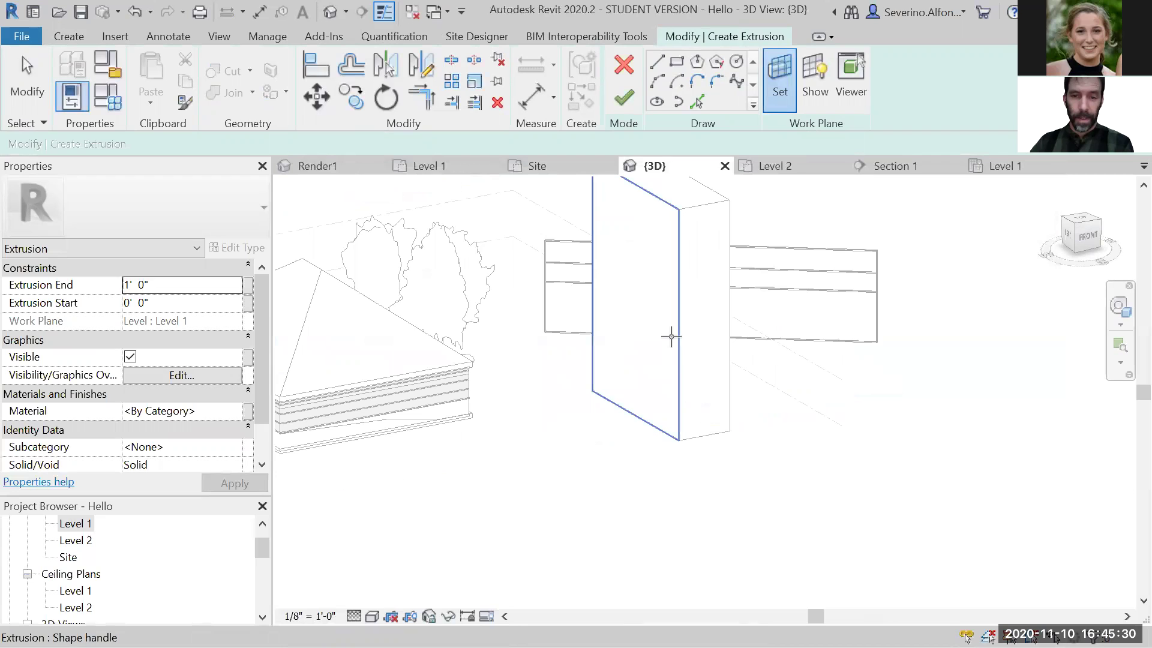
click(672, 337)
Draw a circle on the block's side face and finish it as a disc extrusion
scroll(630, 478, down, 2)
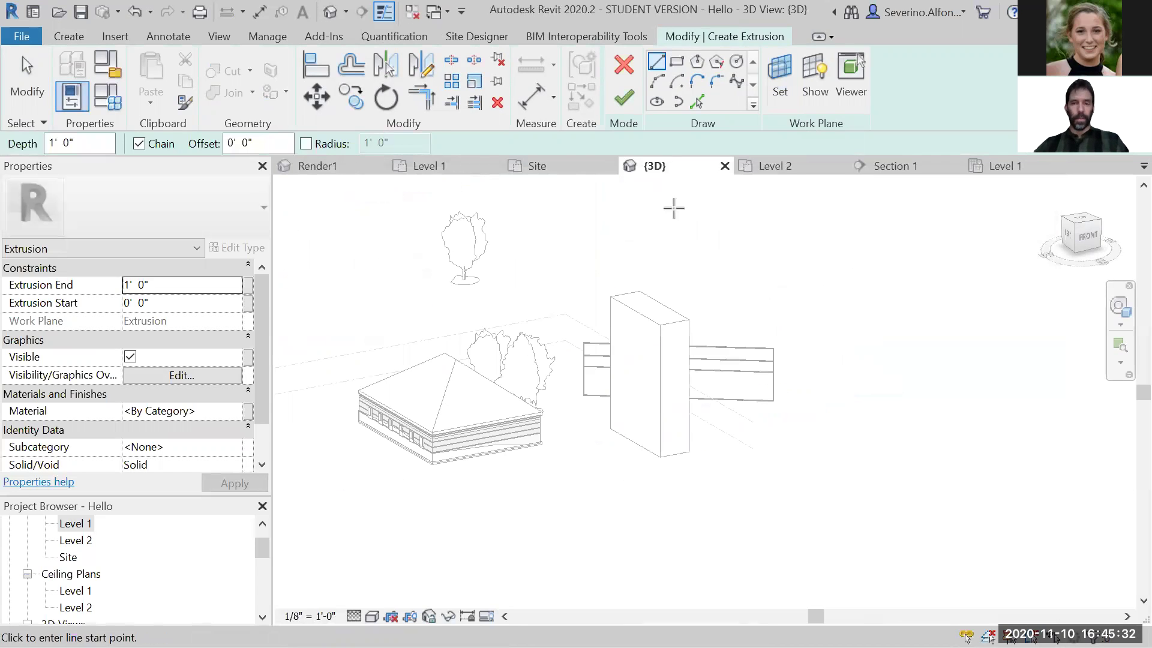
click(815, 78)
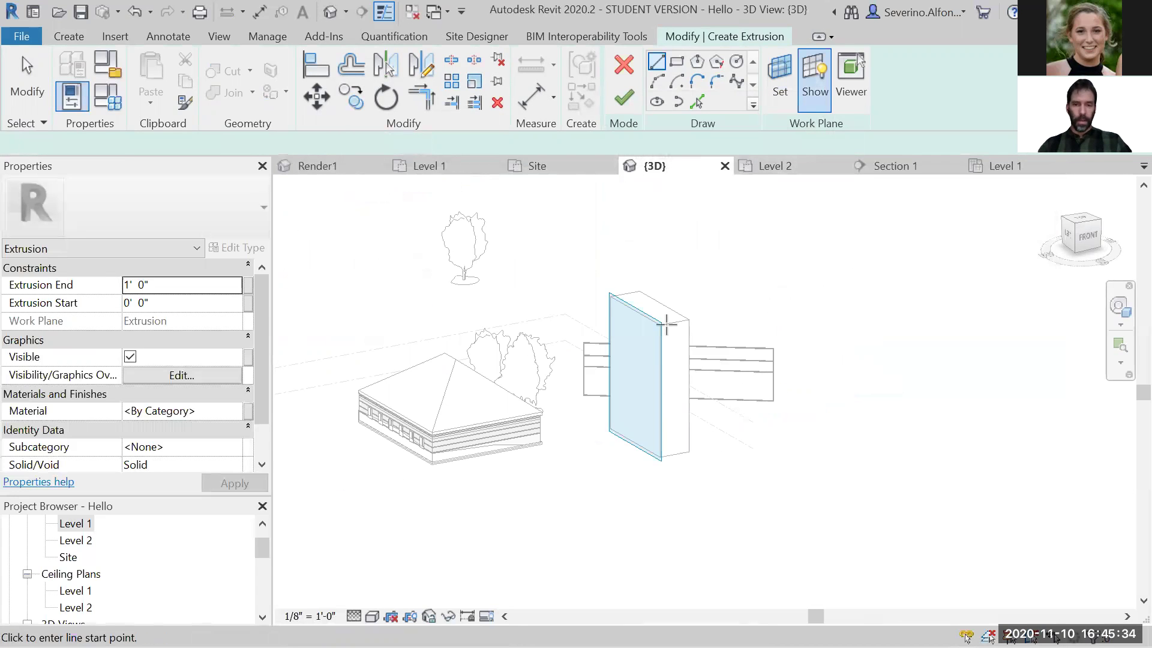
scroll(666, 342, up, 3)
mouse_move(789, 369)
shift+middle_down()
mouse_move(758, 354)
mouse_move(744, 322)
mouse_move(802, 360)
shift+middle_up()
scroll(803, 360, down, 2)
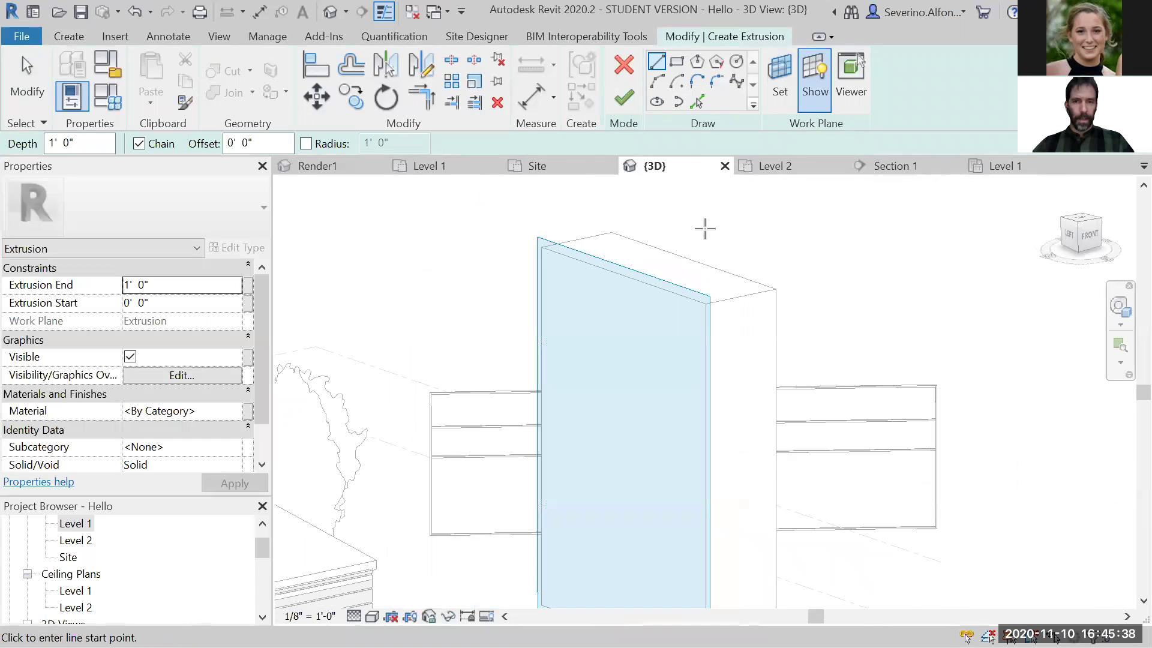
click(737, 61)
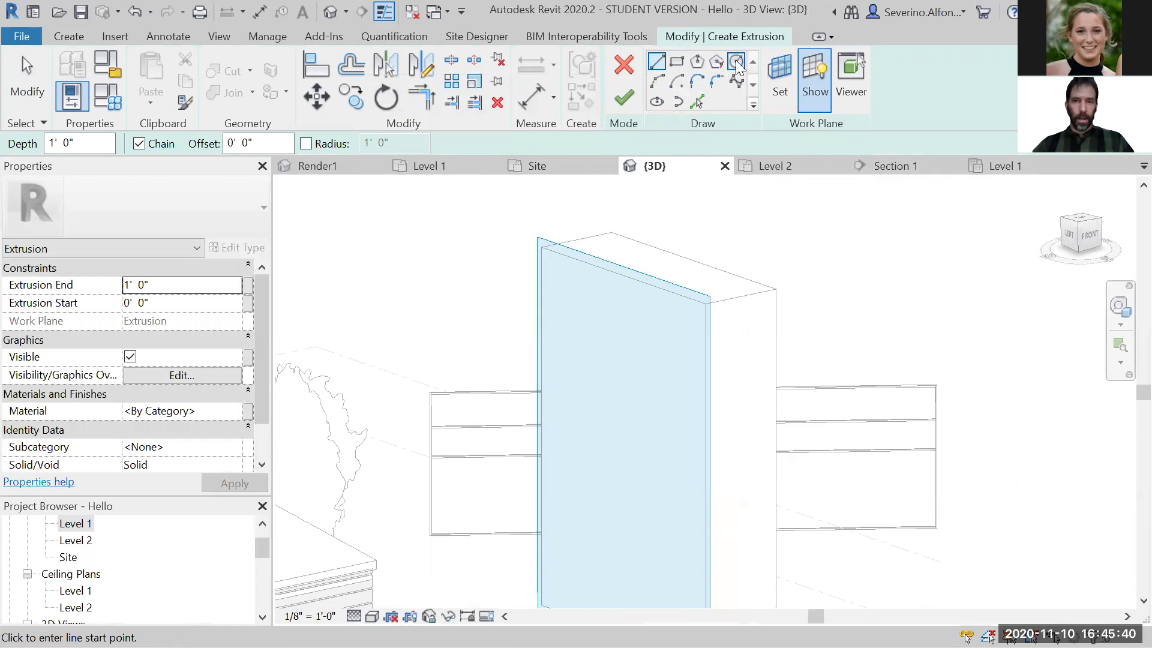
click(596, 382)
click(627, 447)
shift+middle_drag(719, 465, 676, 480)
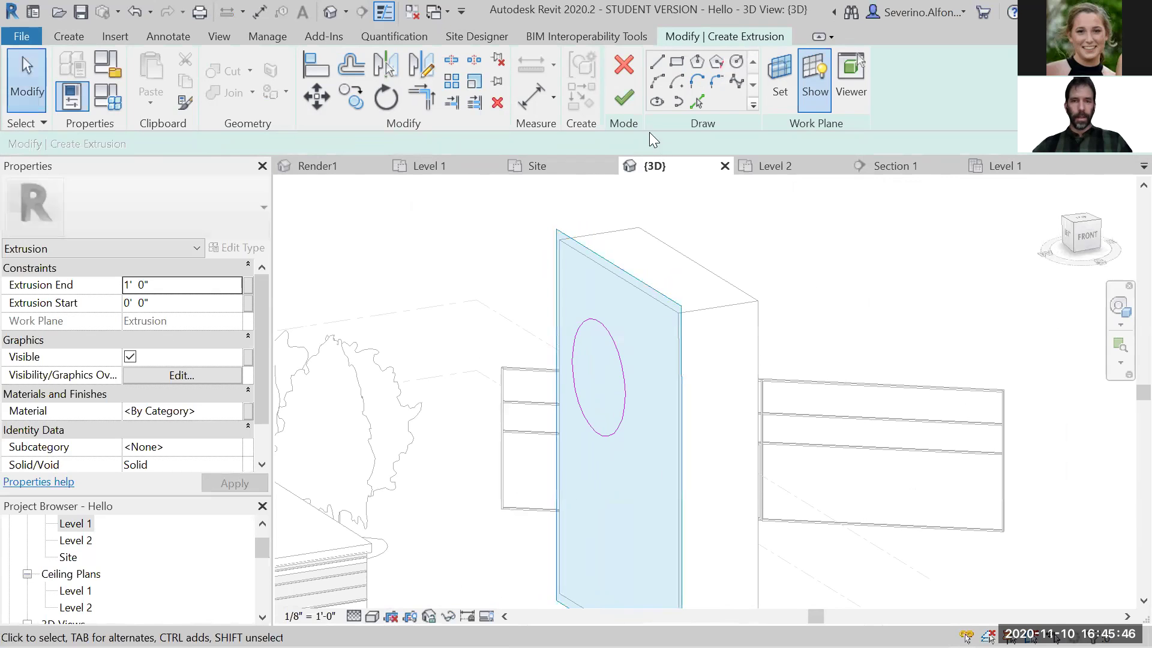
click(624, 98)
Pull the disc's shape handle outward to form a long cylinder
click(624, 410)
shift+middle_drag(625, 410, 617, 430)
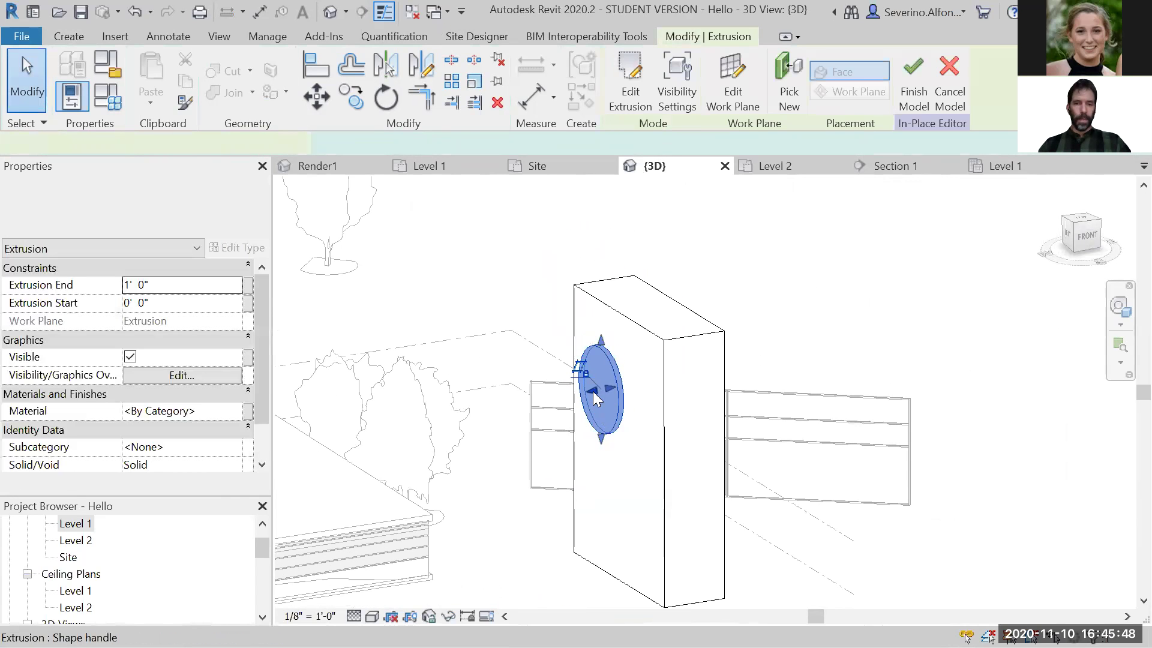
drag(593, 391, 382, 441)
click(773, 482)
shift+middle_drag(773, 481, 779, 420)
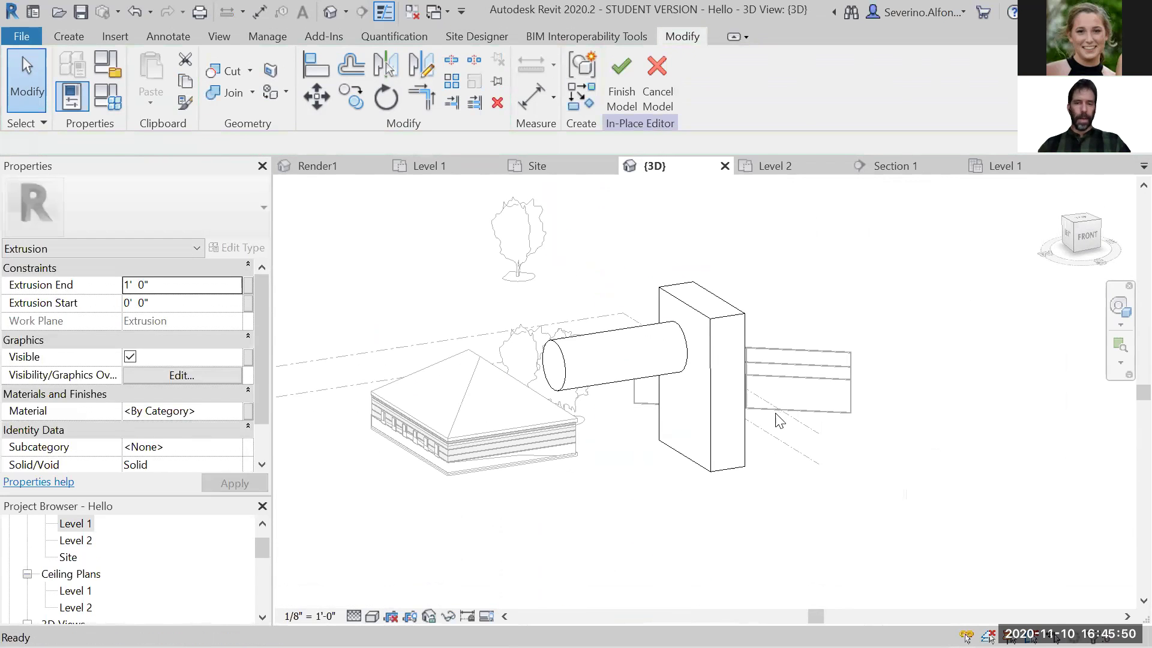
Finish the block-and-cylinder model, then reopen it in place with the Create tools shown
click(814, 493)
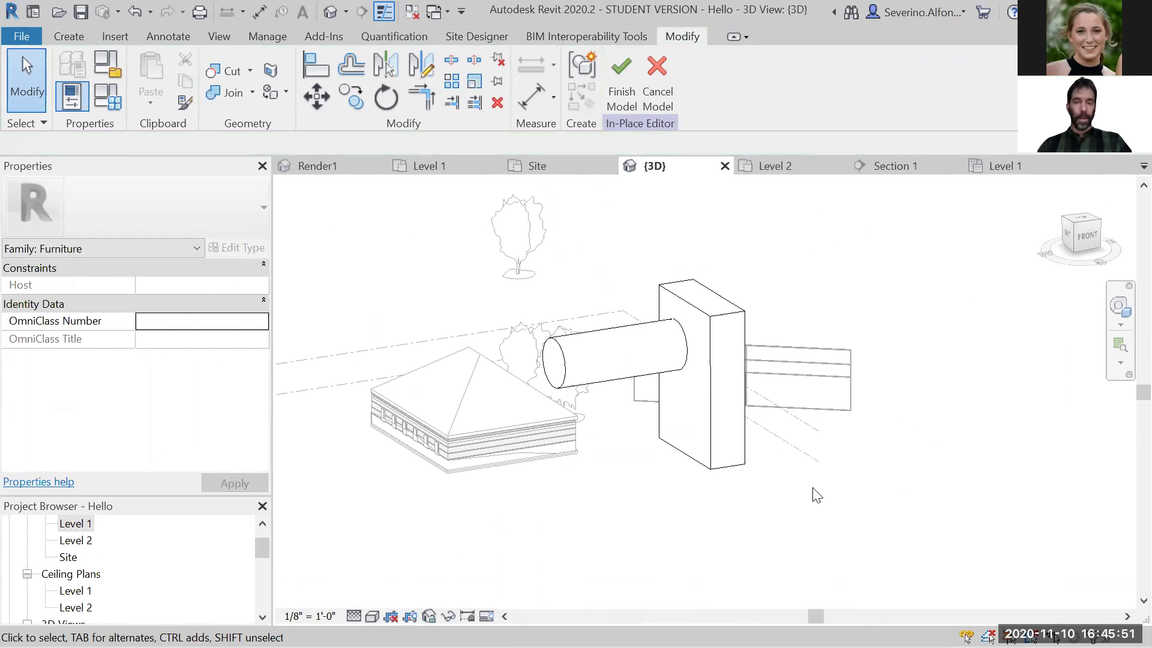
click(624, 86)
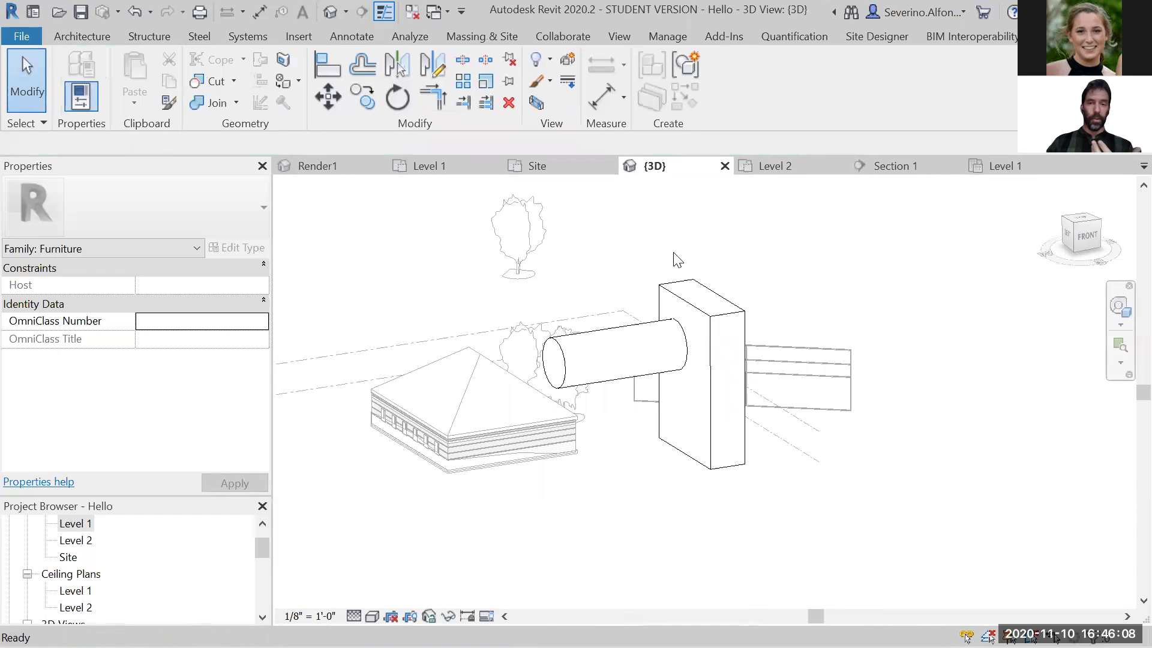
click(695, 317)
click(731, 90)
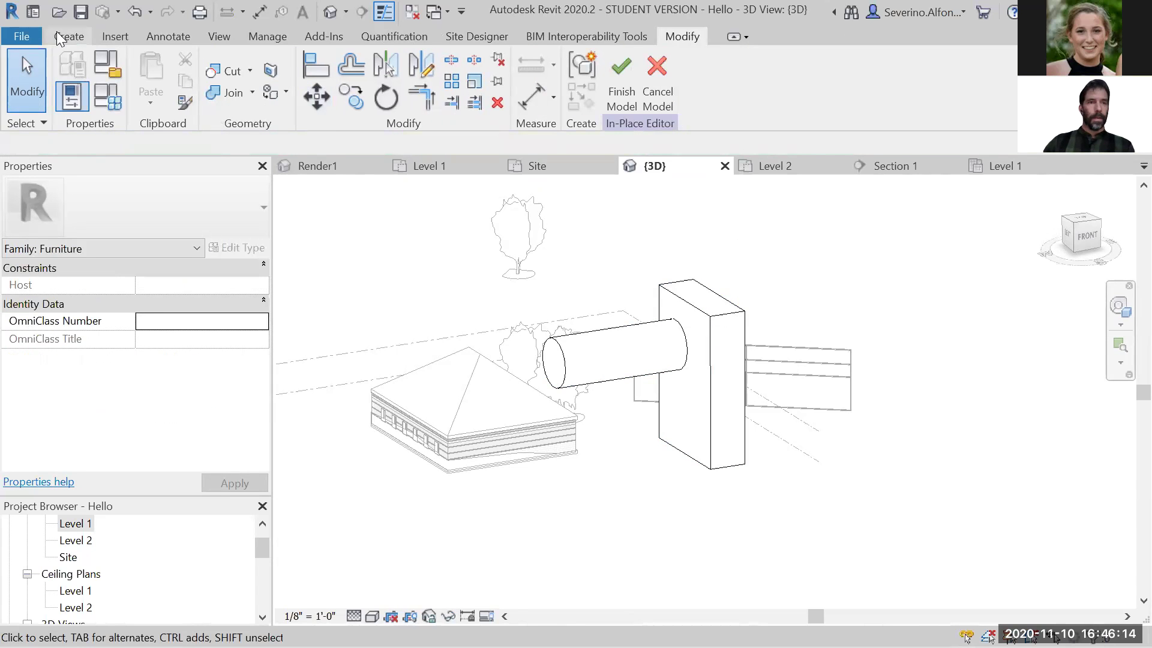
click(62, 35)
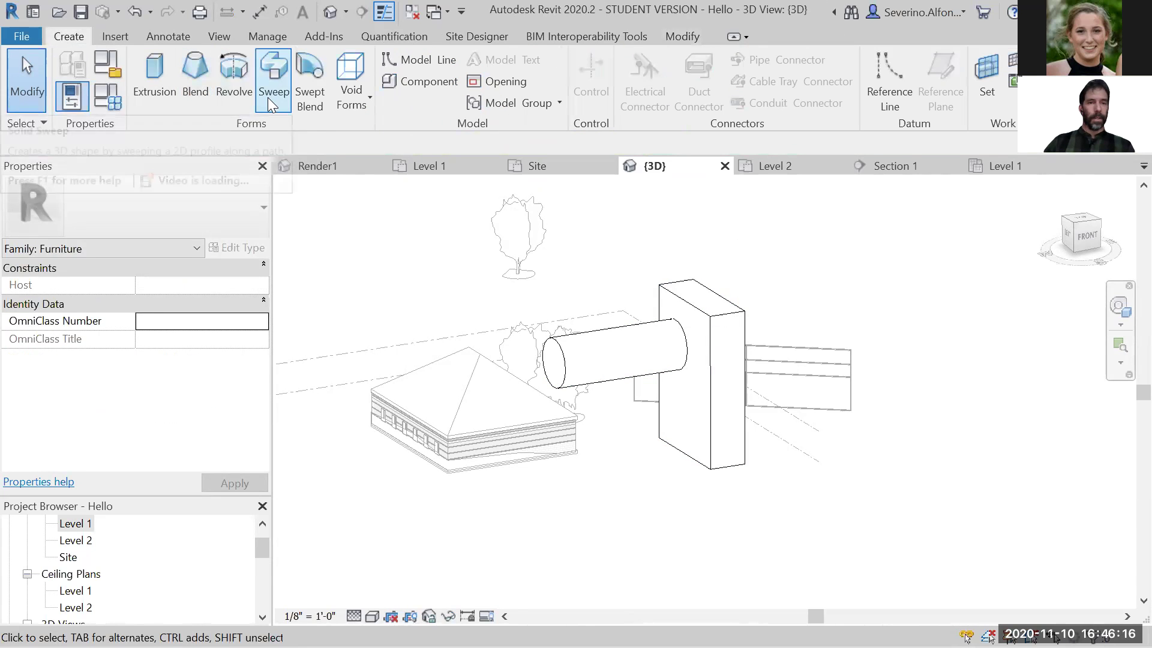